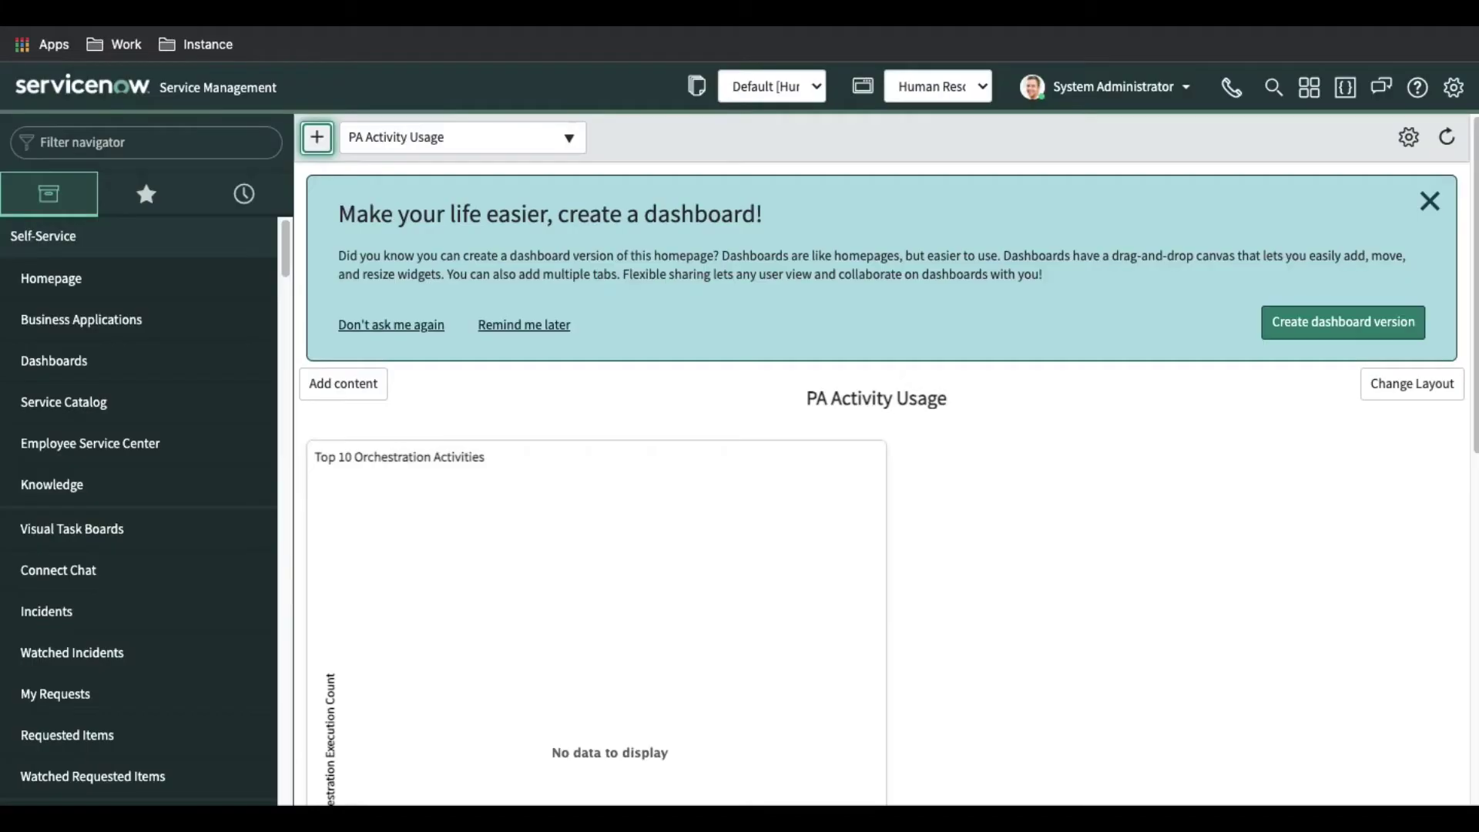
# Find the COE modules and open COE Configuration under HR Administration.
pyautogui.click(158, 142)
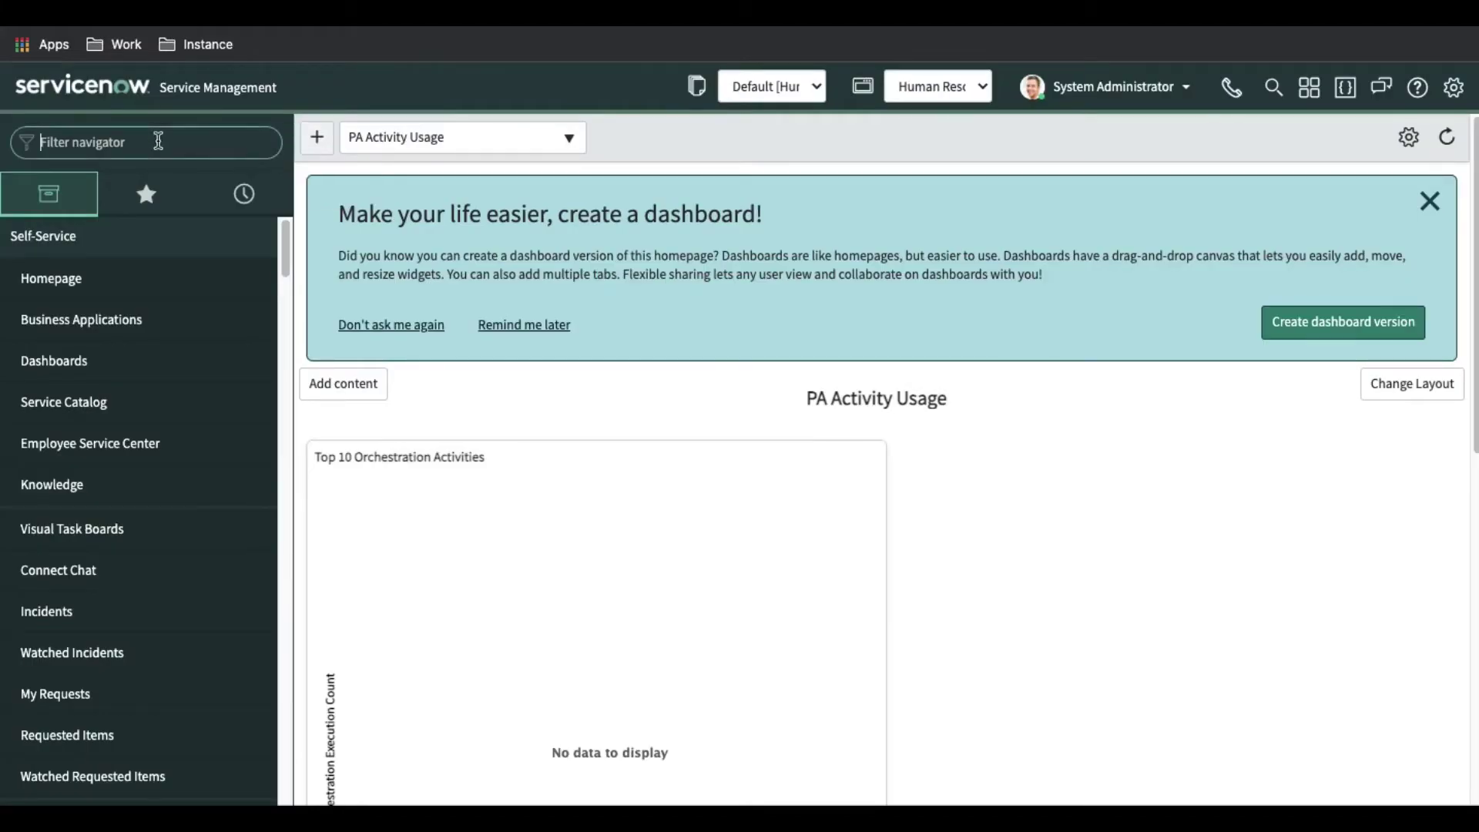
pyautogui.write('coe')
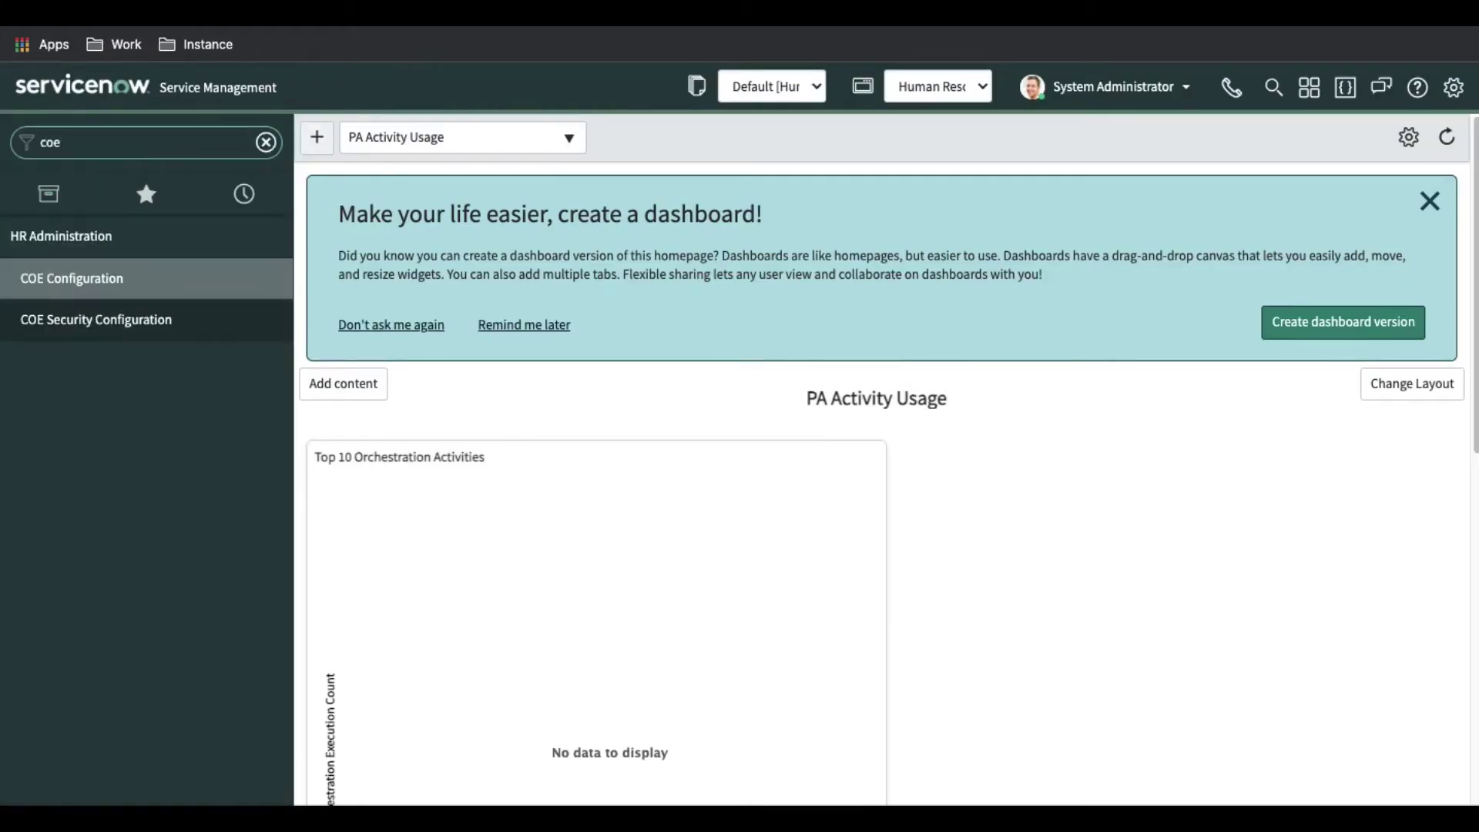
pyautogui.click(124, 286)
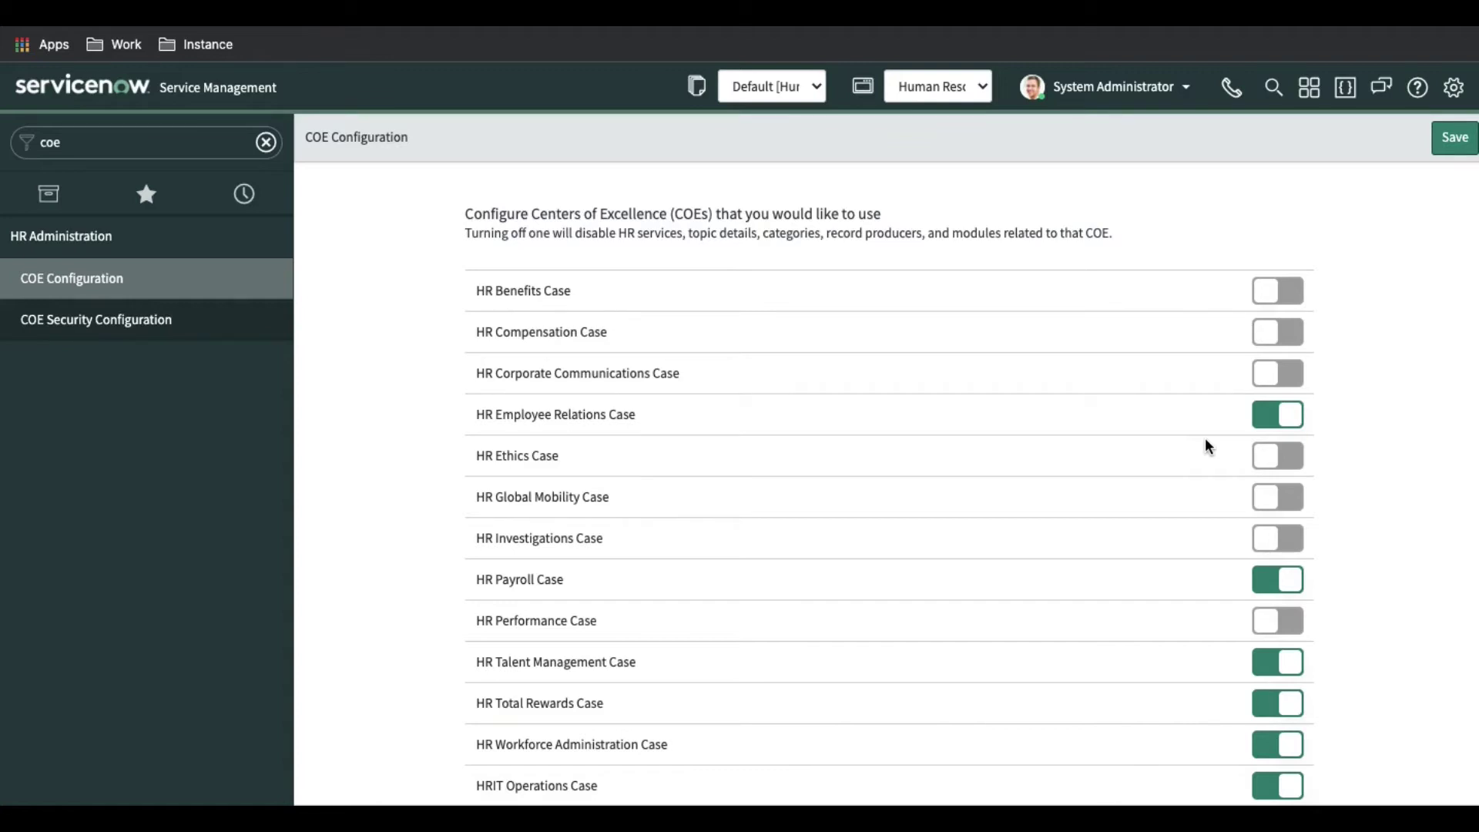
# View the Topic Category & Topic Details slide, and open the Accounts / Access Control record from ServiceNow's Topic Categories list.
pyautogui.click(115, 147)
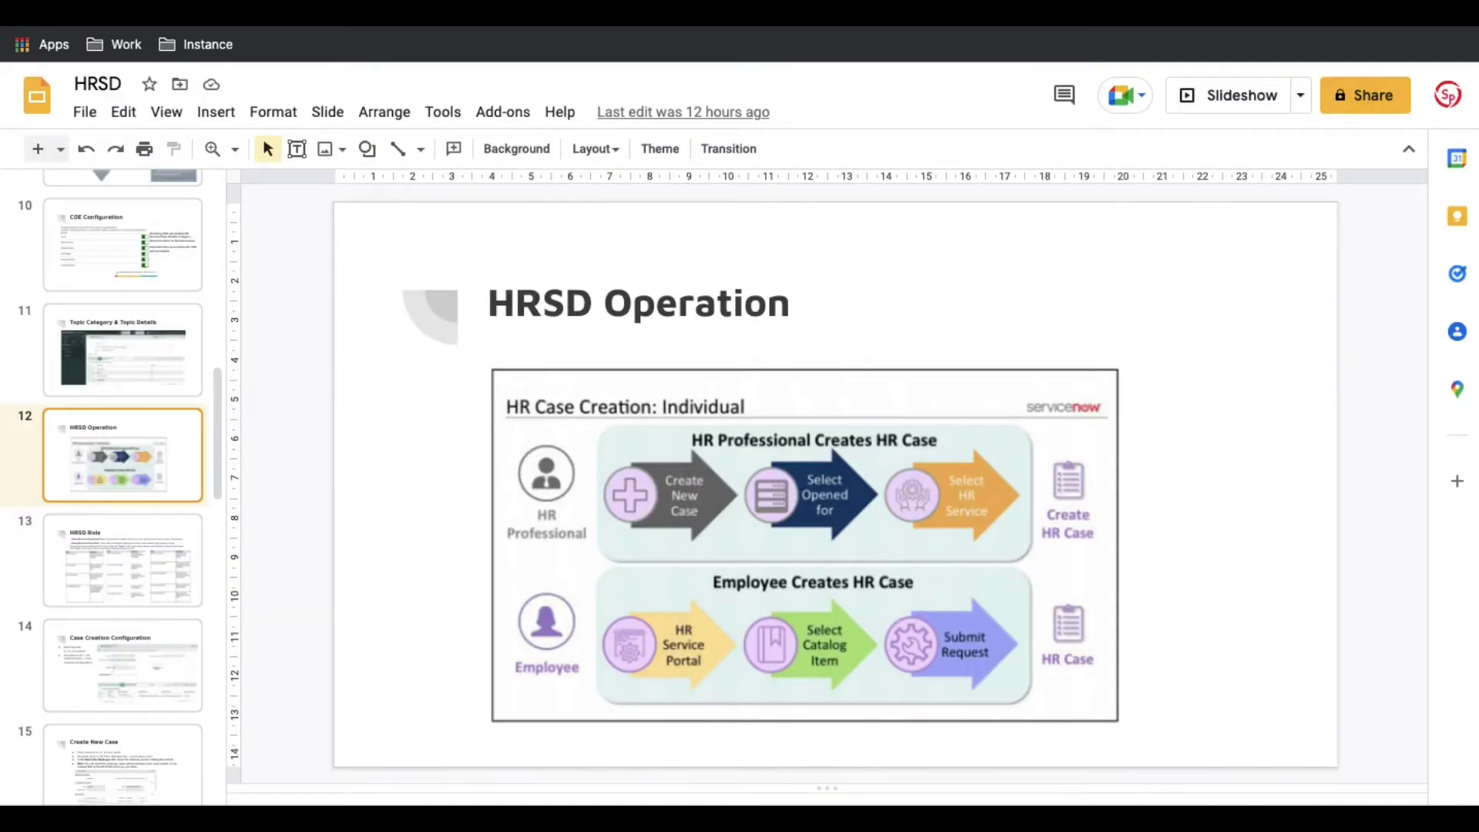
pyautogui.click(106, 359)
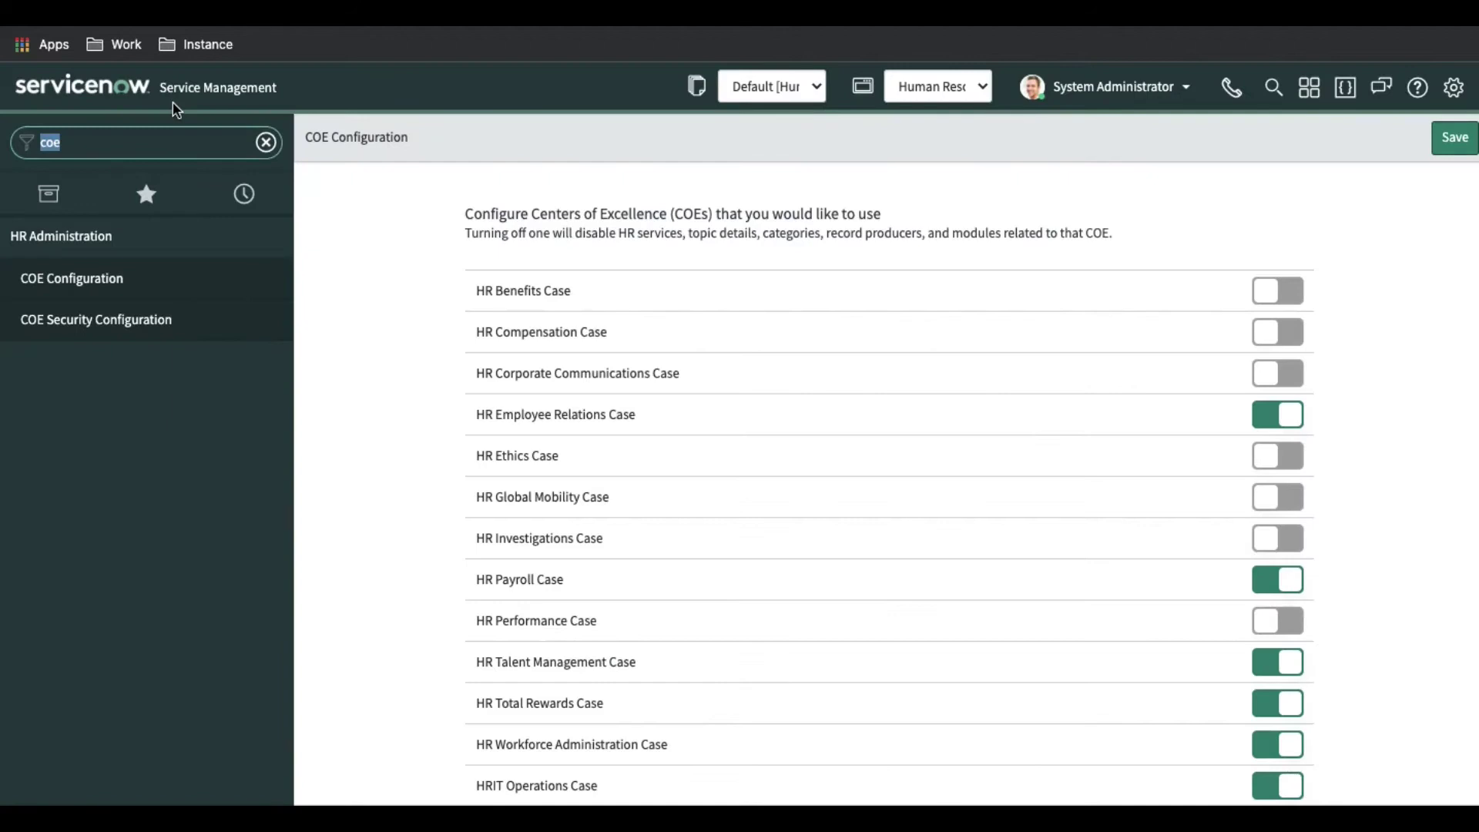
pyautogui.write('topic')
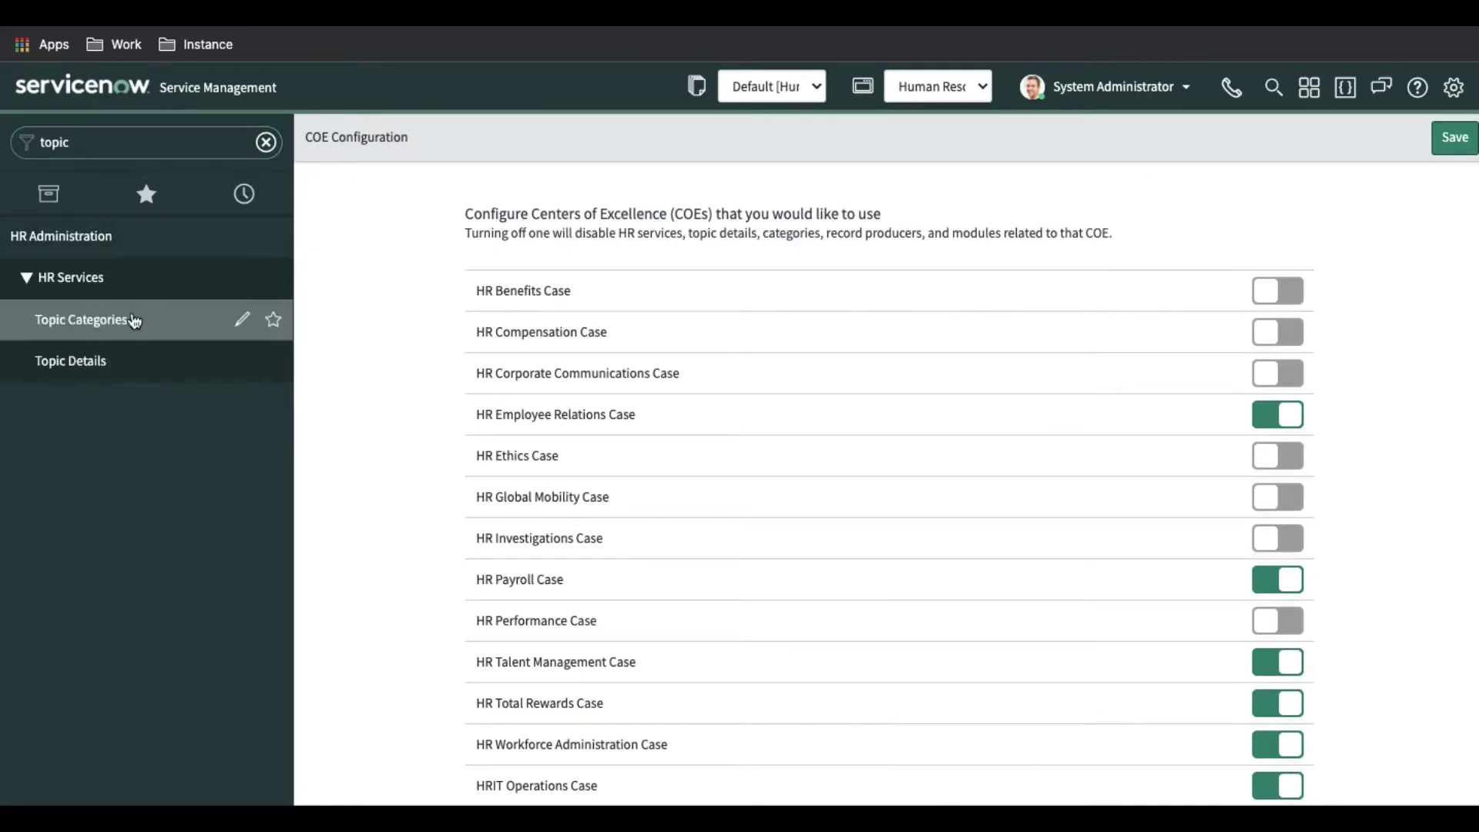
pyautogui.click(136, 321)
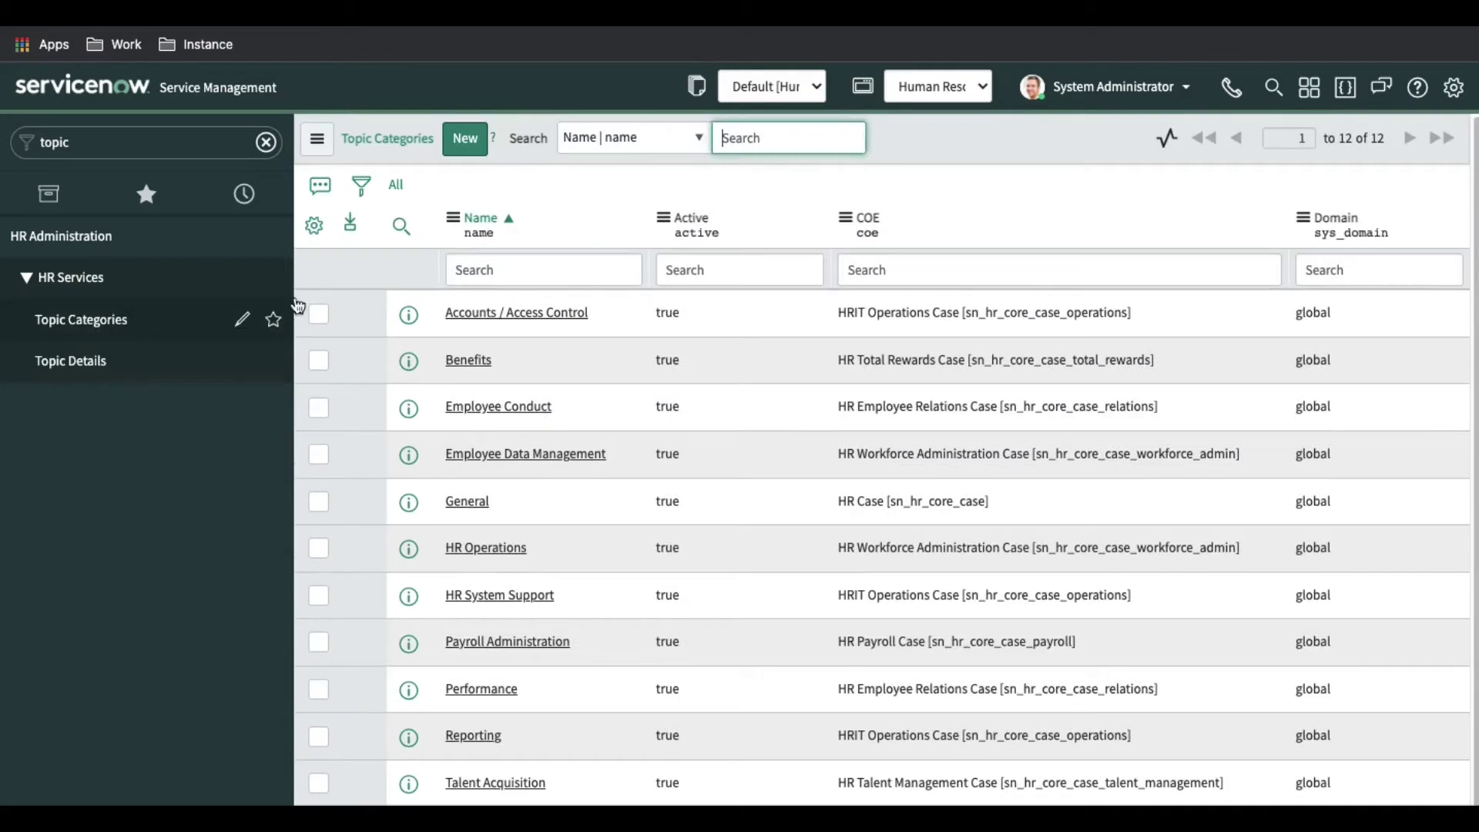
pyautogui.click(496, 323)
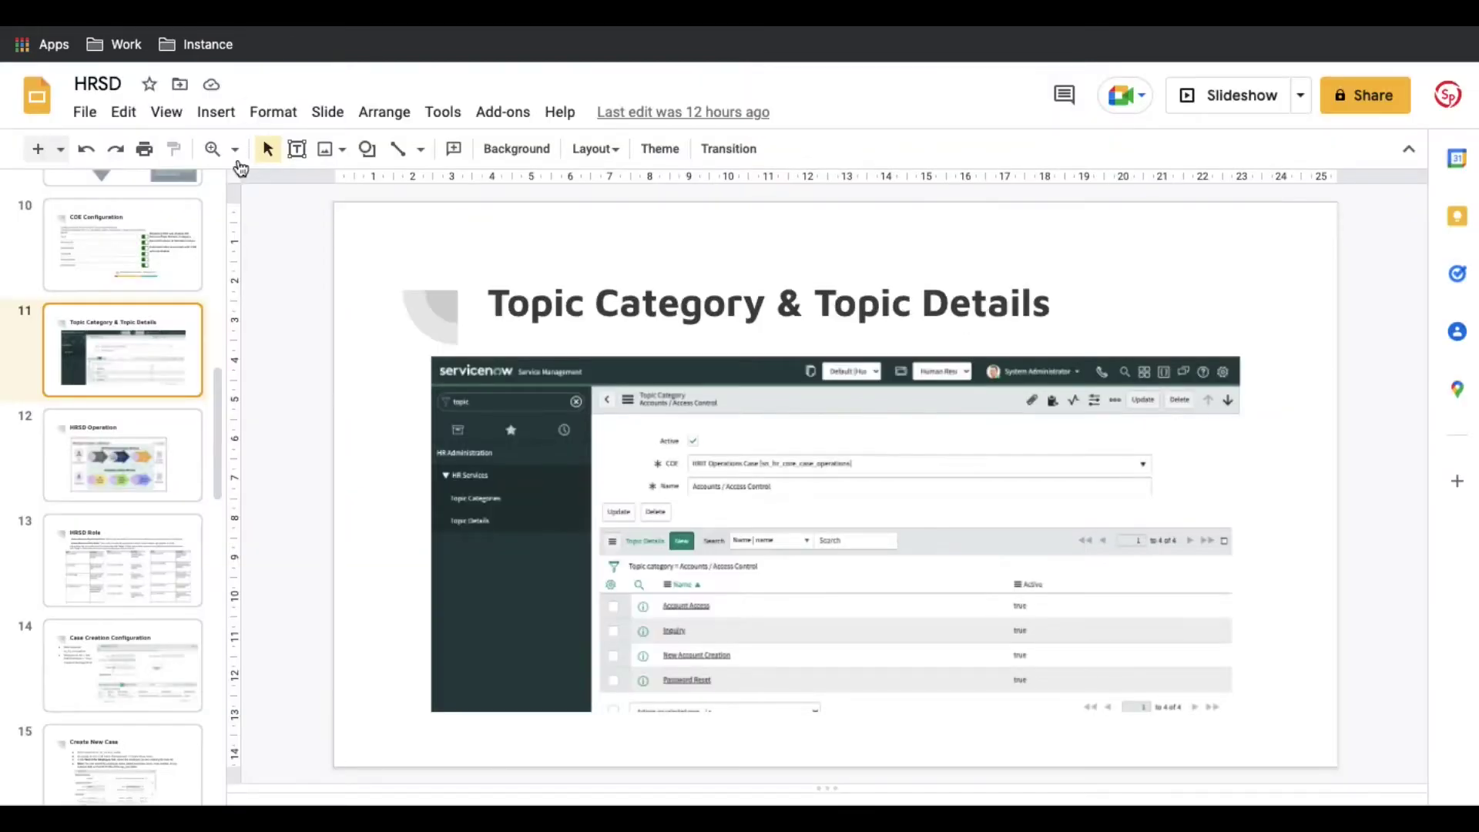
# Switch to the HRSD presentation and review the Topic Category & HR Service slide and the HRSD Operation slide.
pyautogui.scroll(-1, 168, 266)
pyautogui.scroll(3, 168, 267)
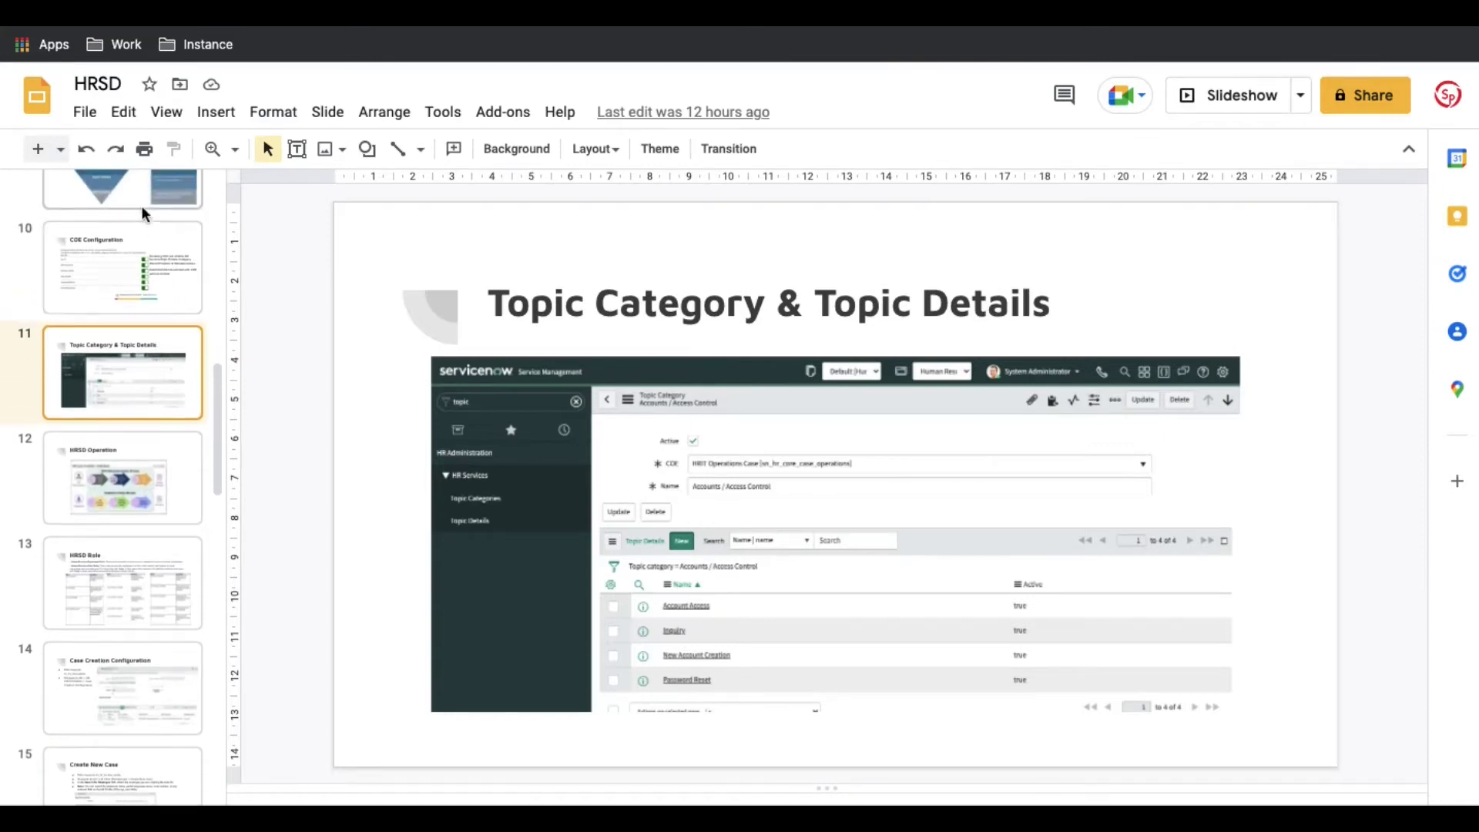
pyautogui.click(142, 205)
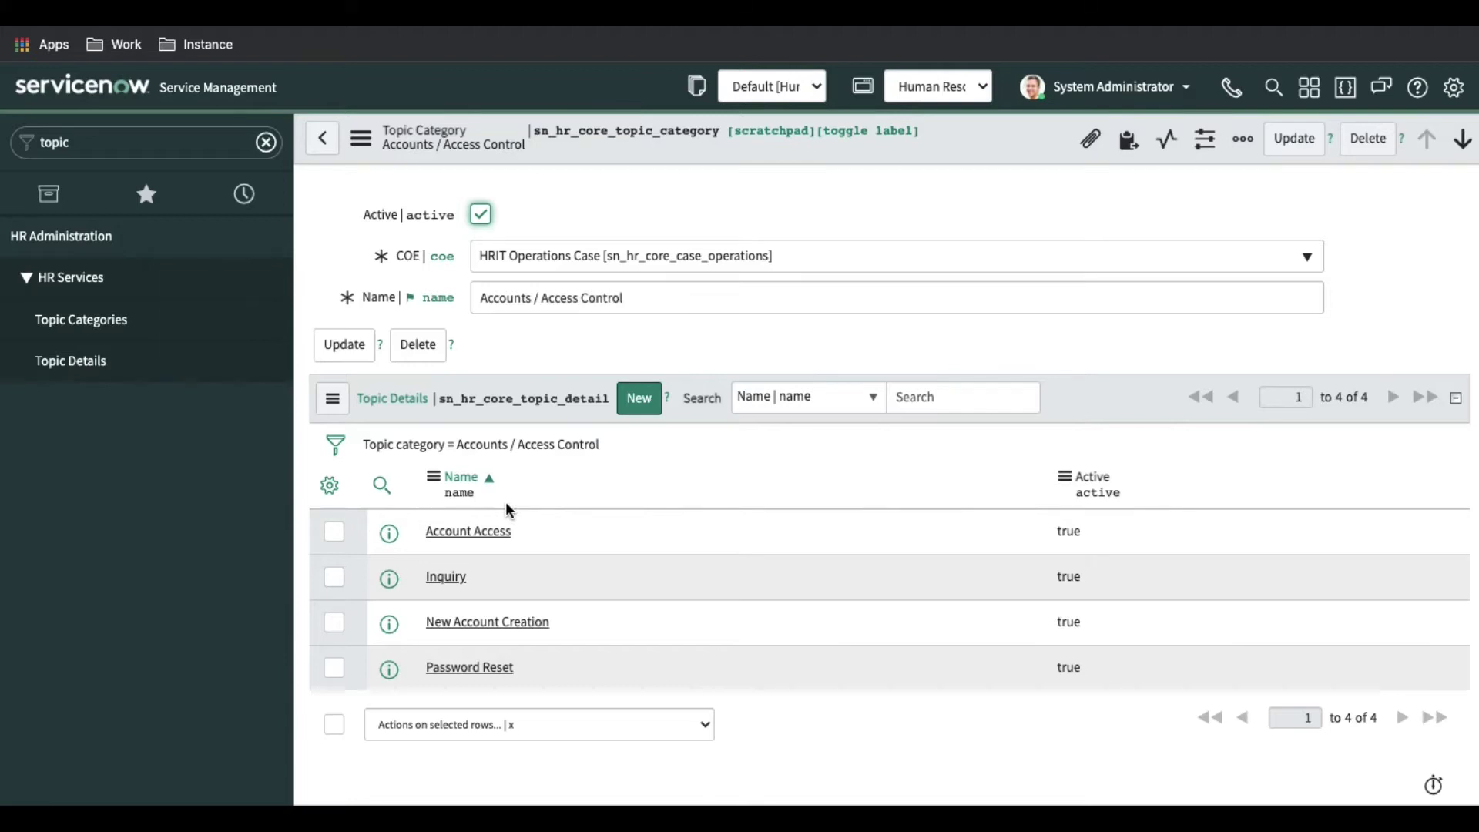
pyautogui.hotkey('ctrl', 'Tab')
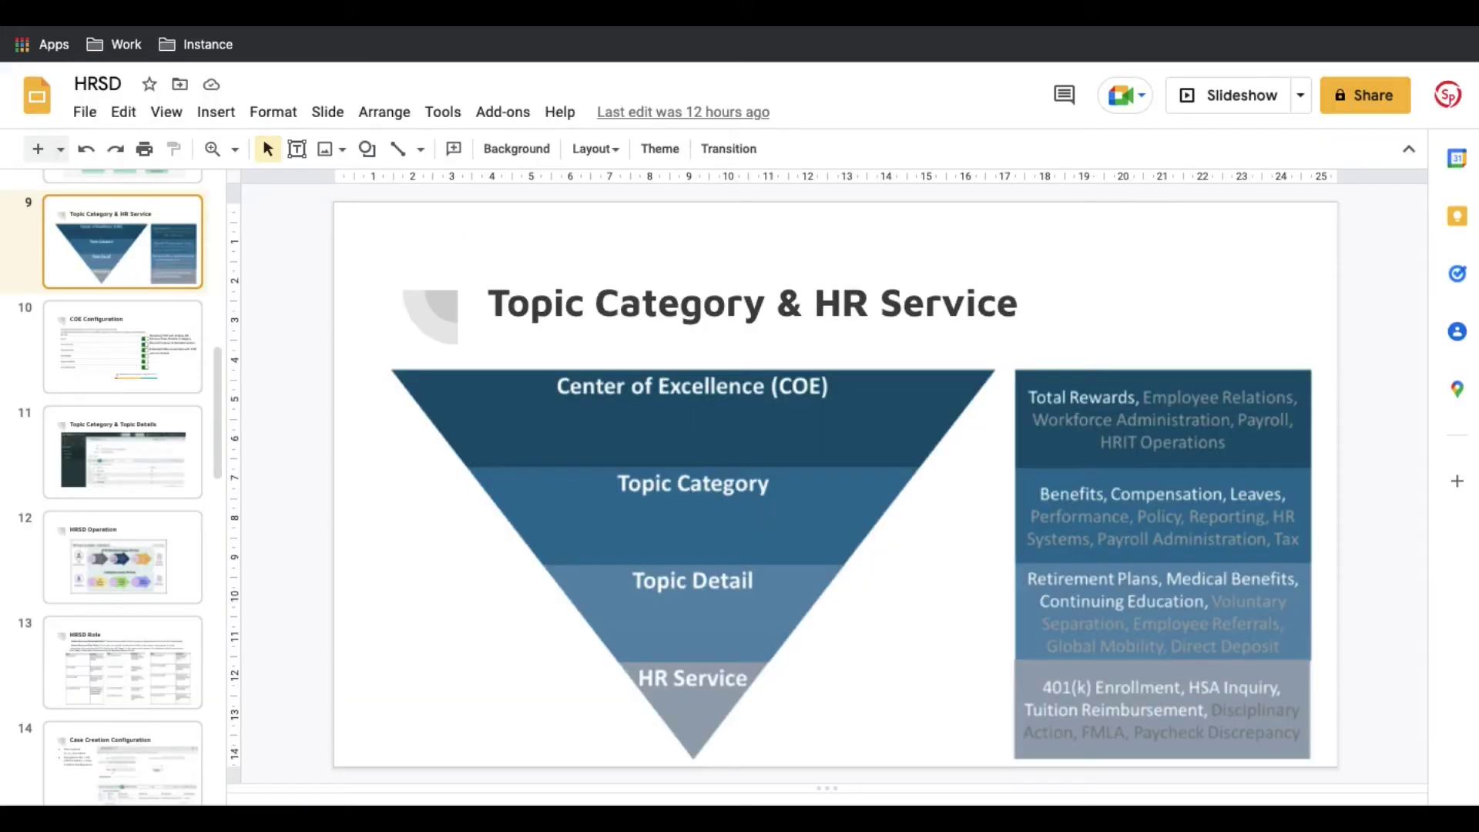
pyautogui.click(157, 552)
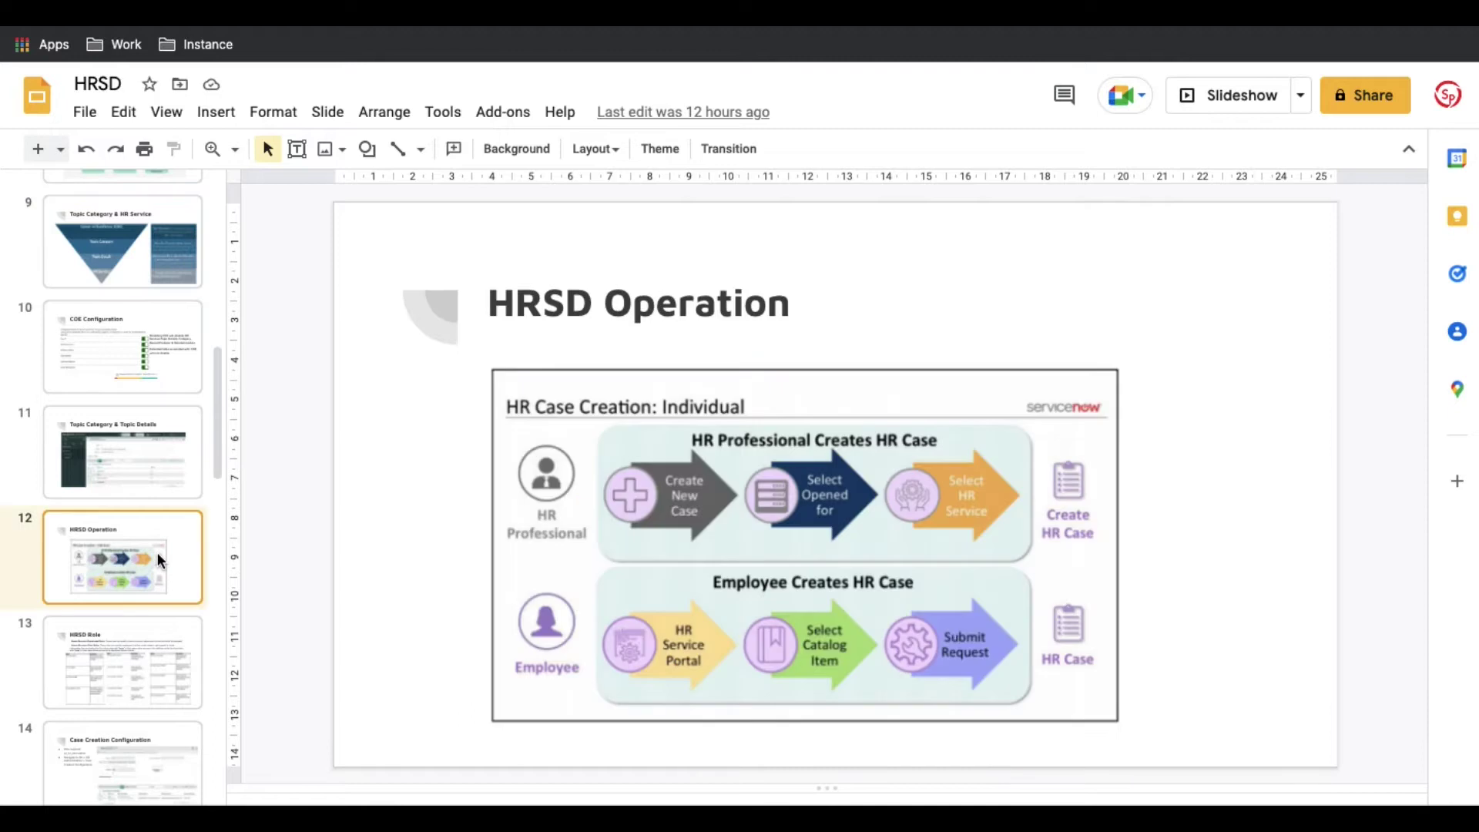
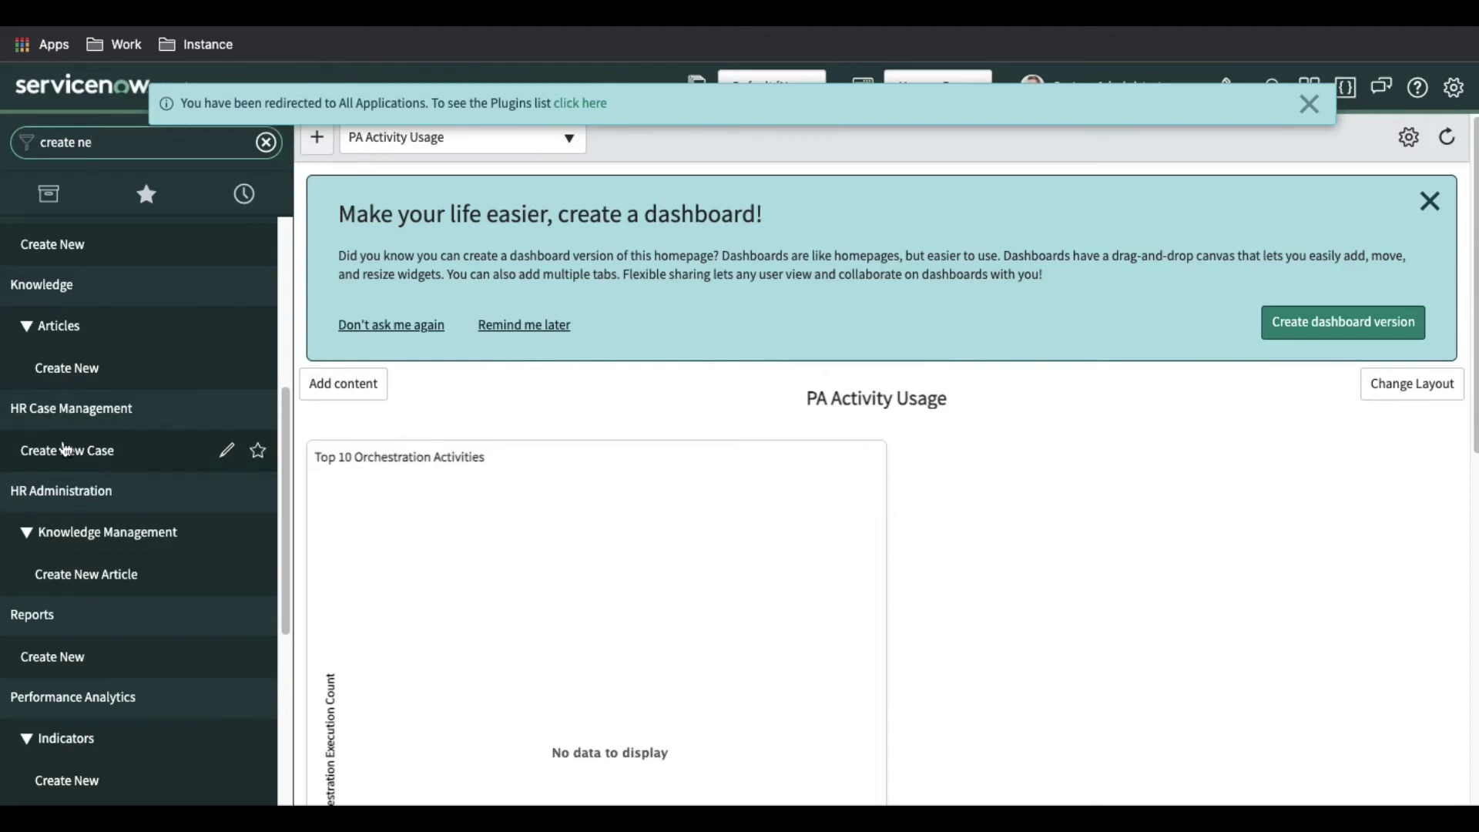
pyautogui.click(64, 460)
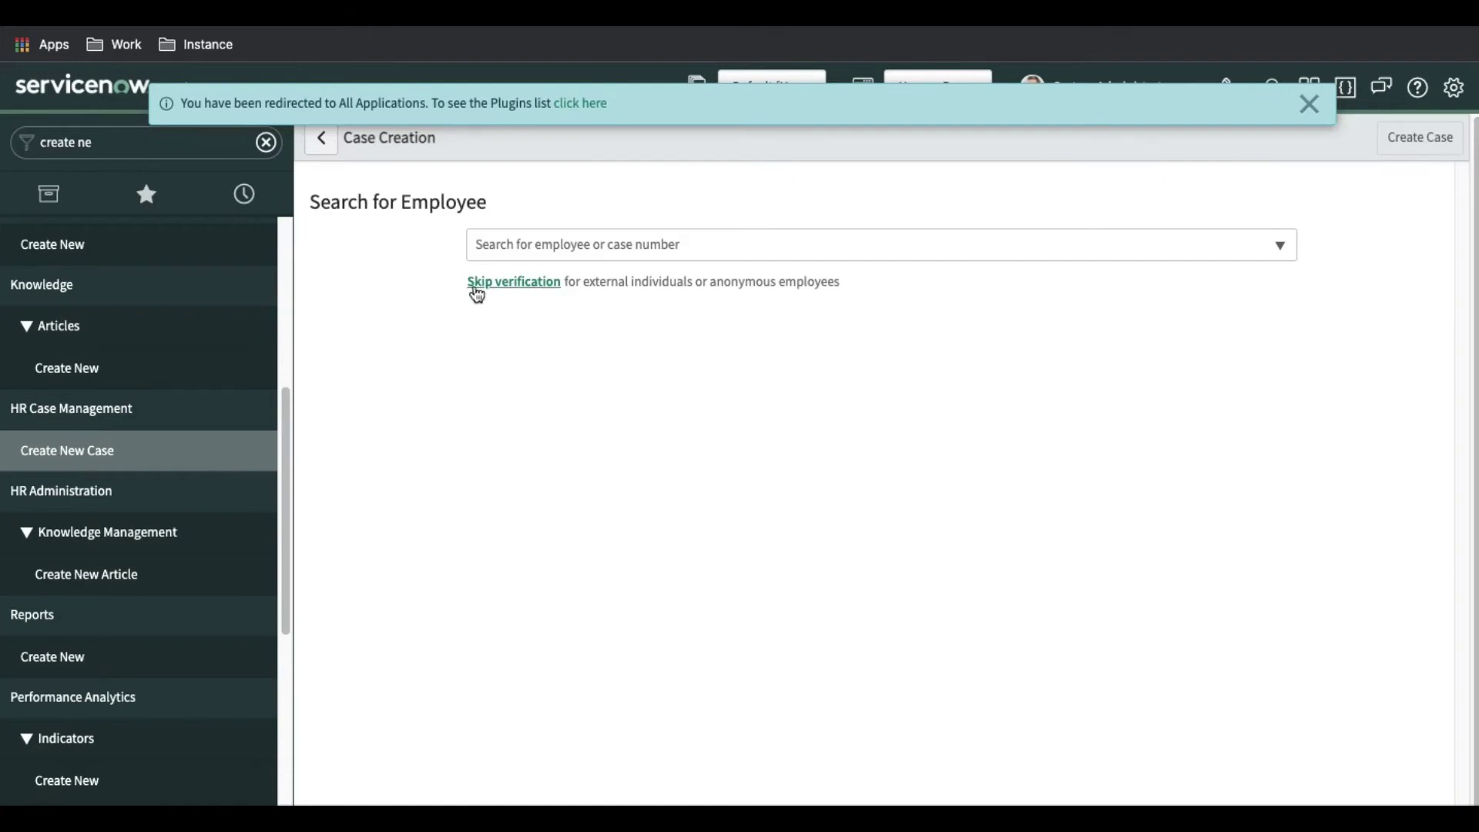
pyautogui.click(513, 258)
pyautogui.write('abel t')
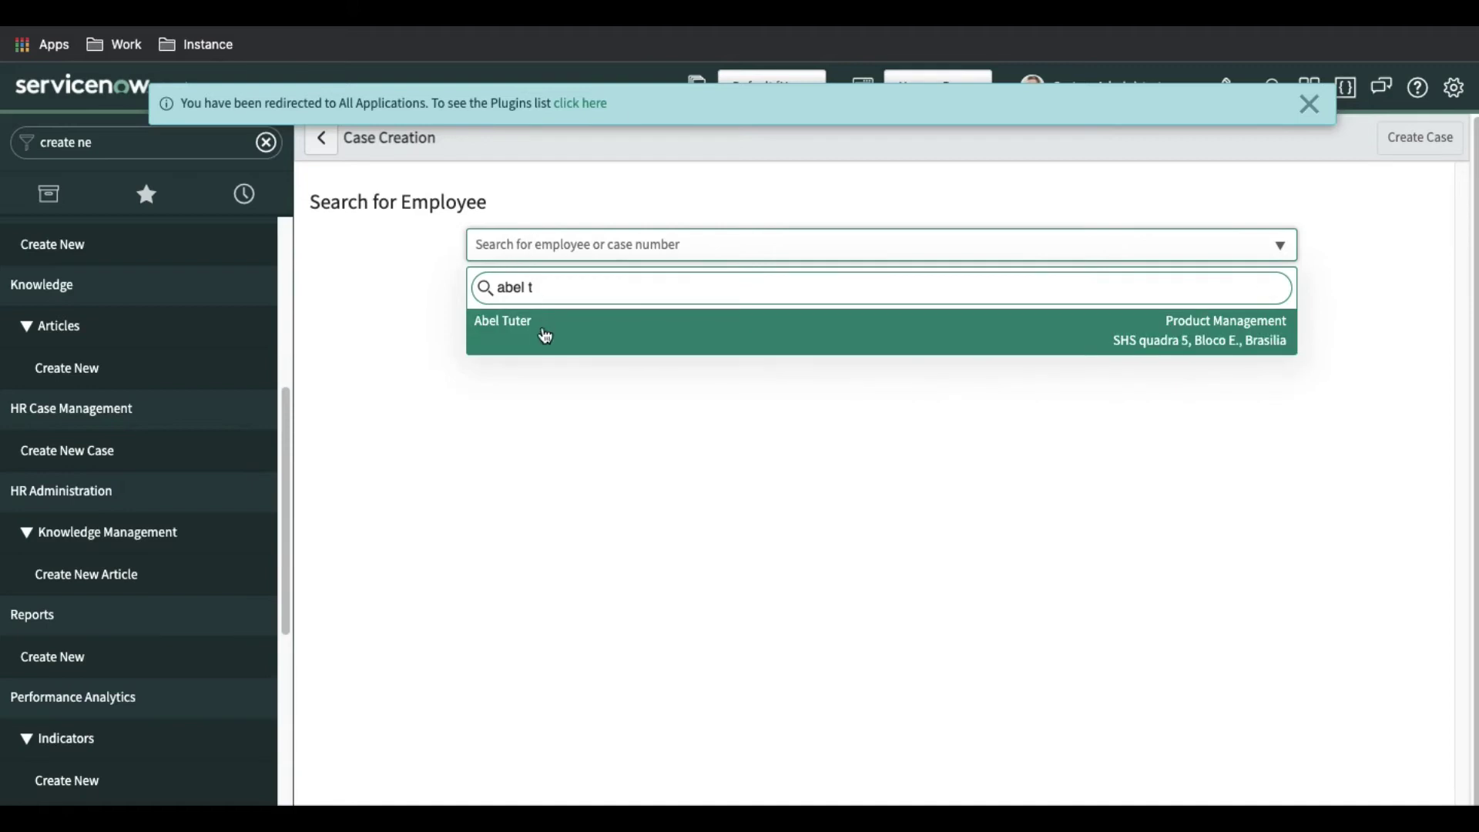
pyautogui.click(546, 336)
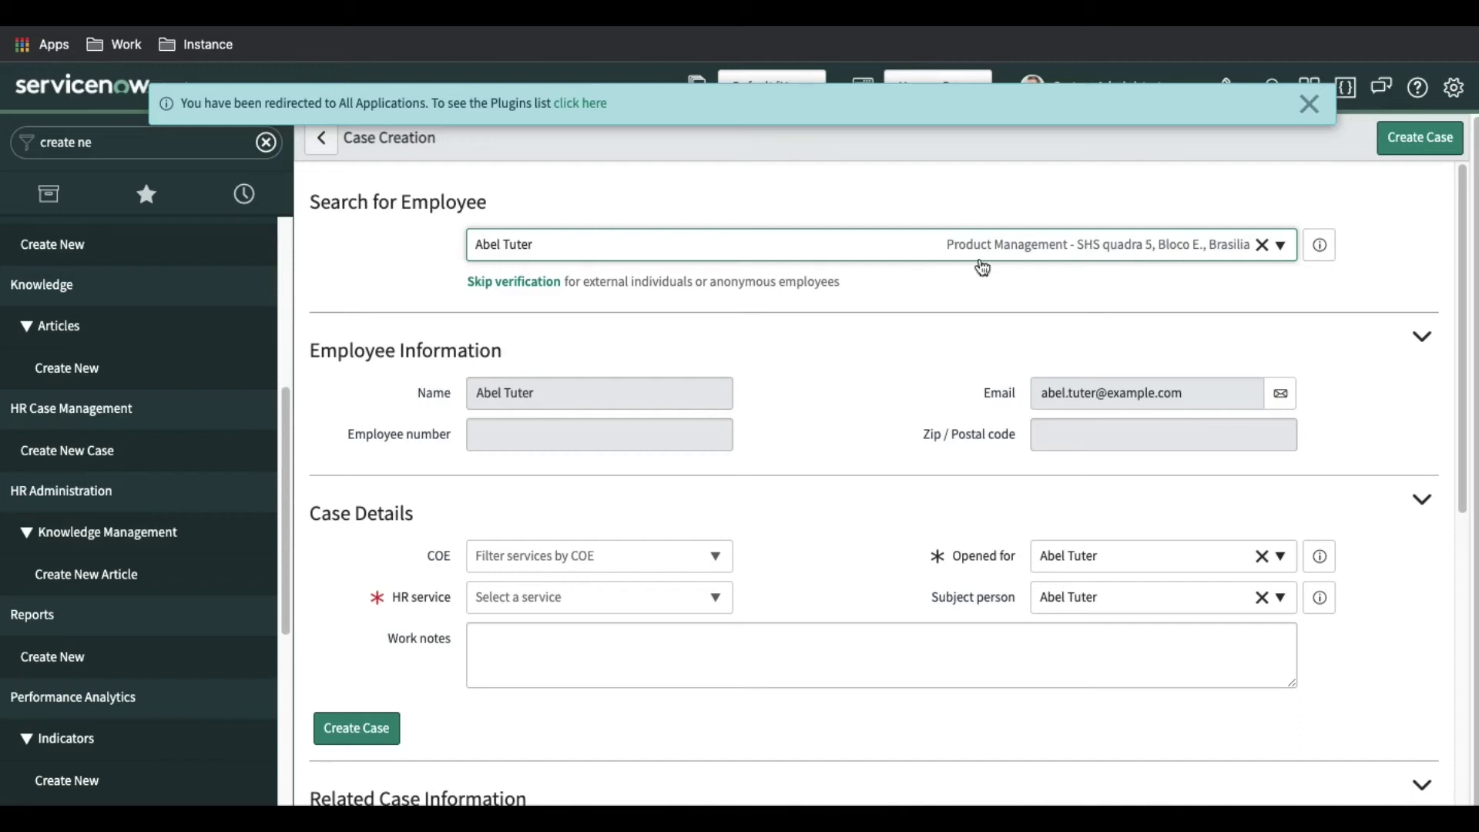
pyautogui.click(514, 282)
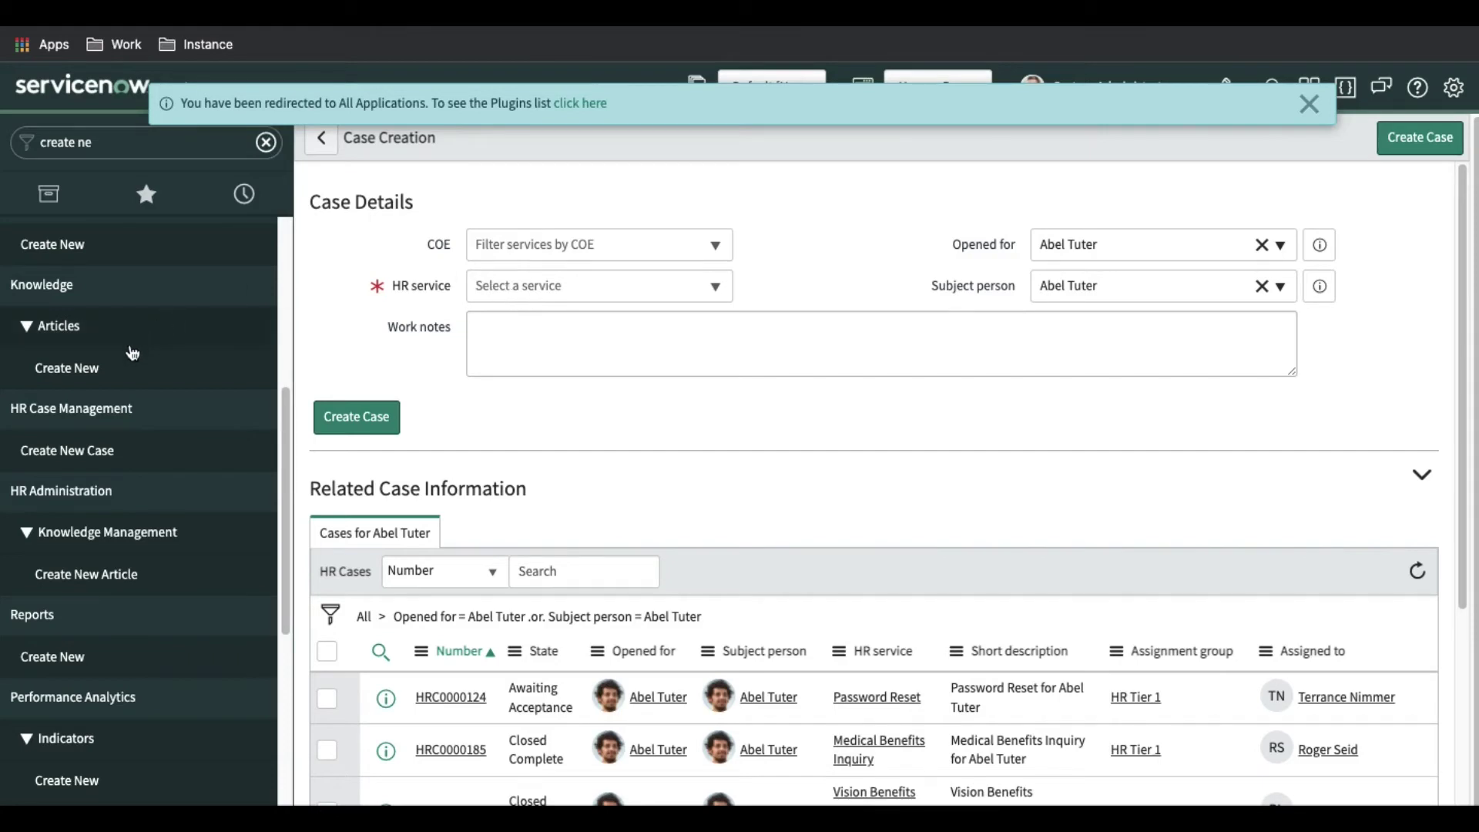
# Restart the HR case creation form in ServiceNow, discarding unsaved changes, select the employee by name, and dismiss the redirect notice.
pyautogui.click(114, 455)
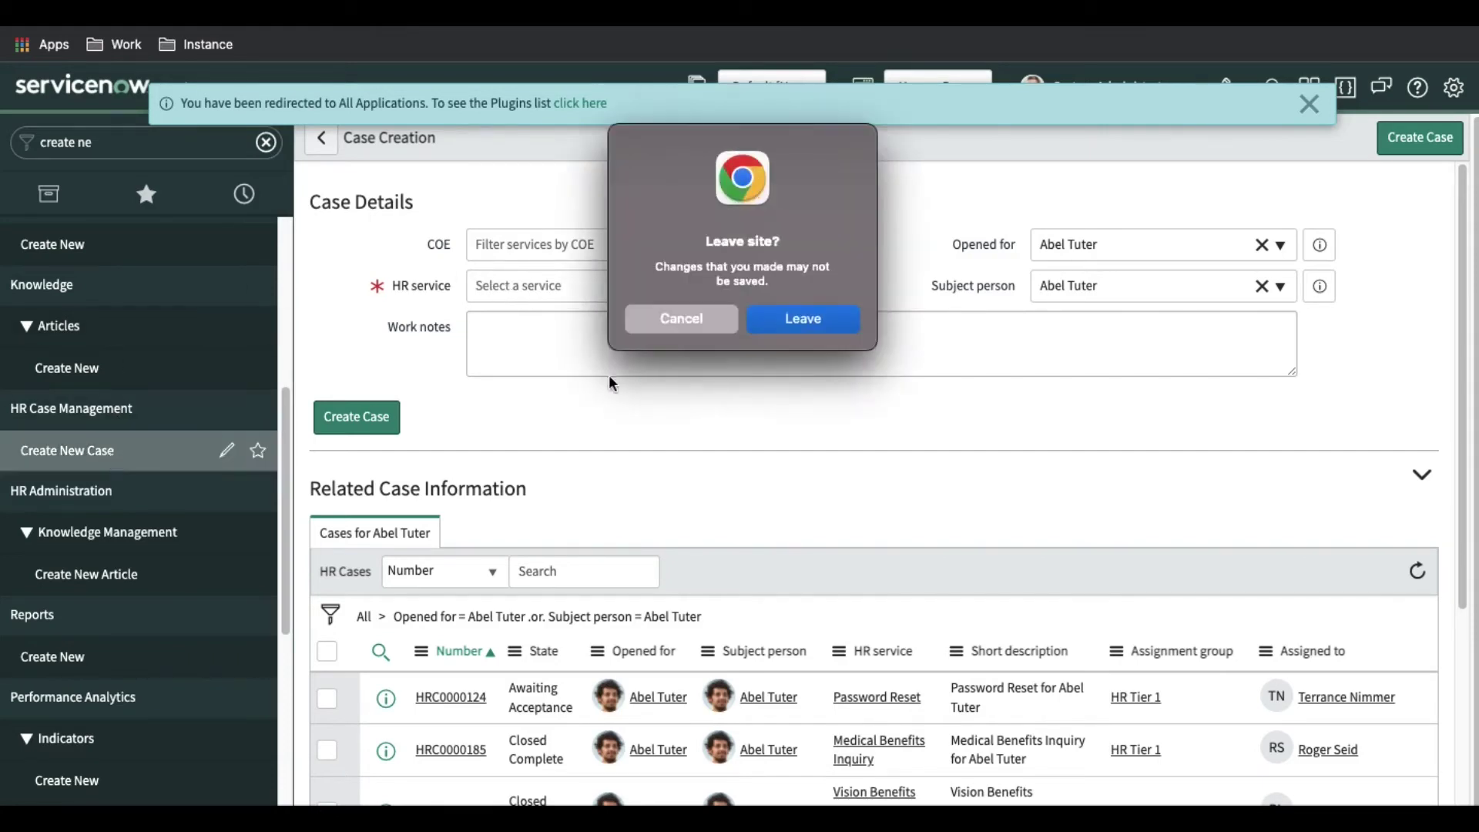
pyautogui.click(853, 319)
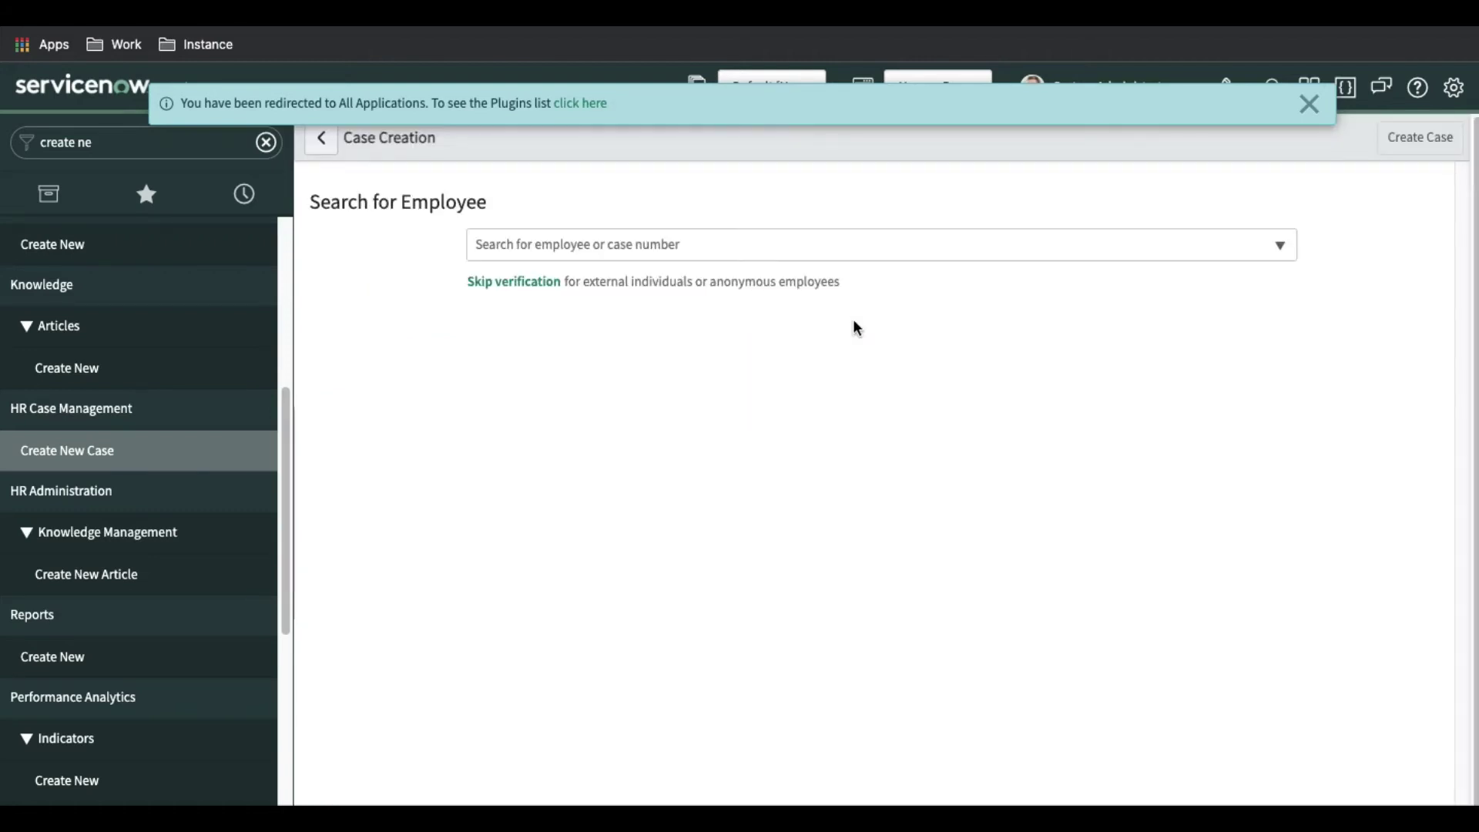
pyautogui.click(631, 251)
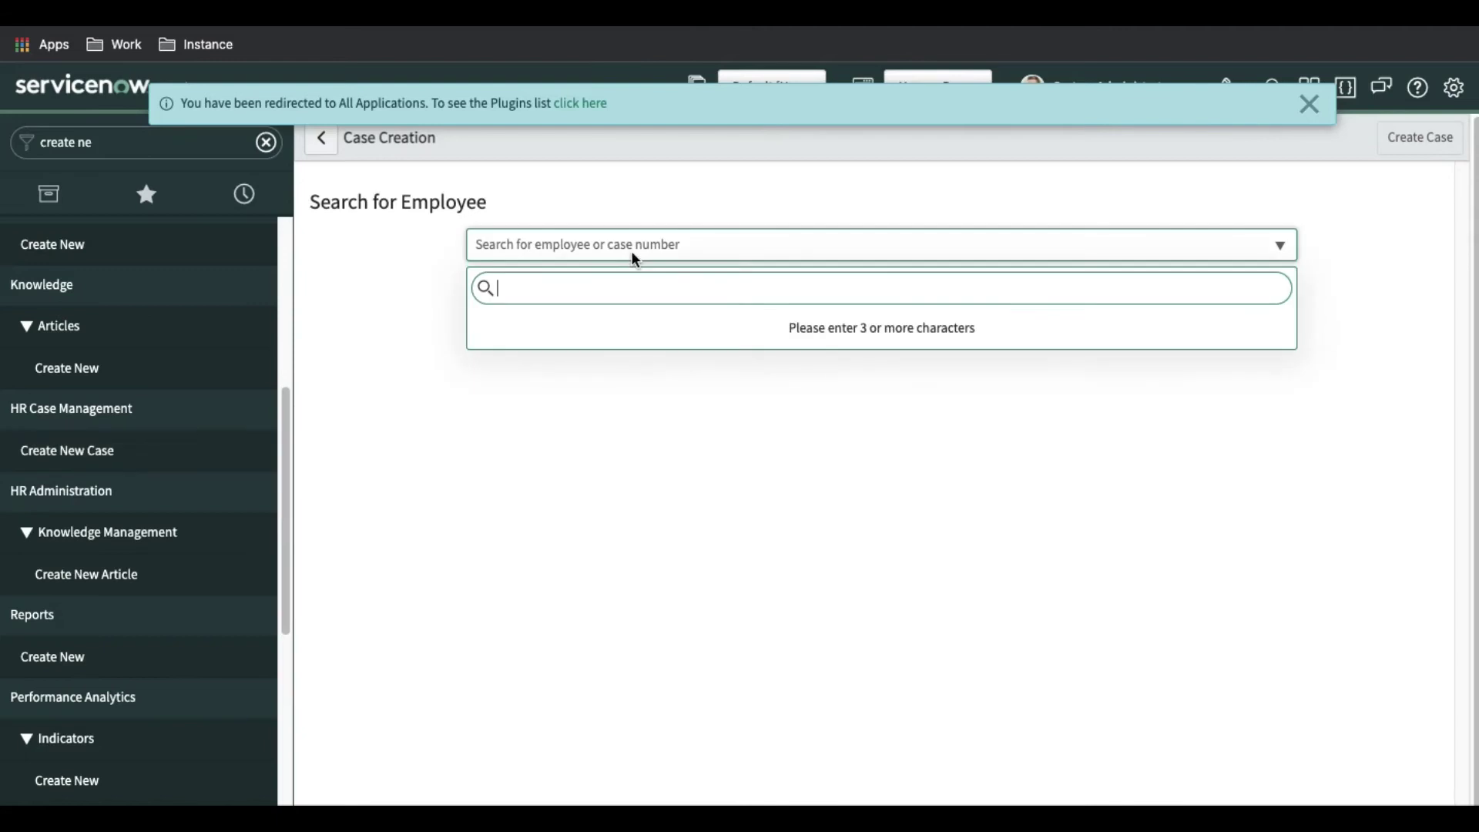
pyautogui.write('abel t')
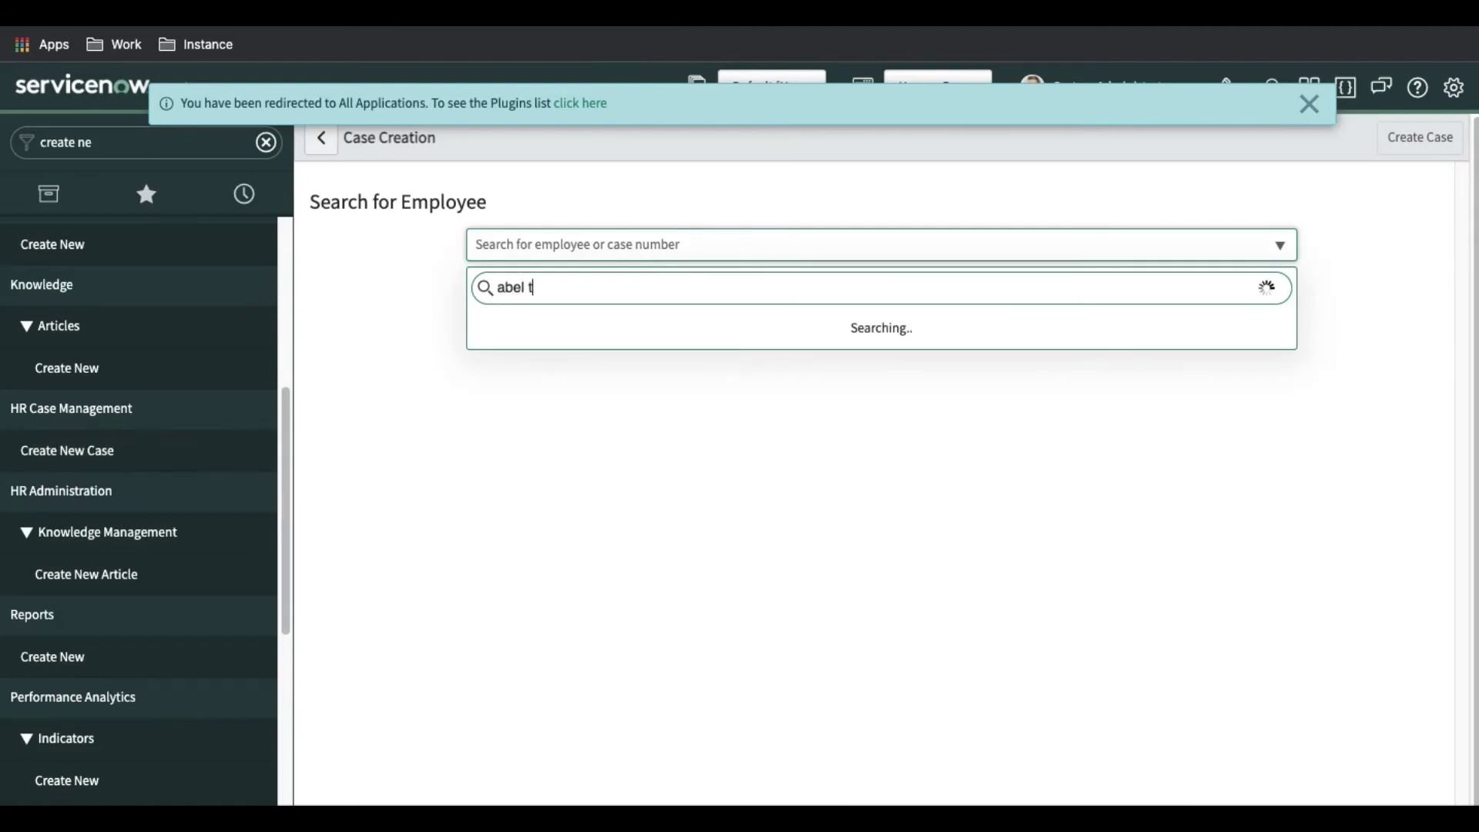
pyautogui.click(637, 324)
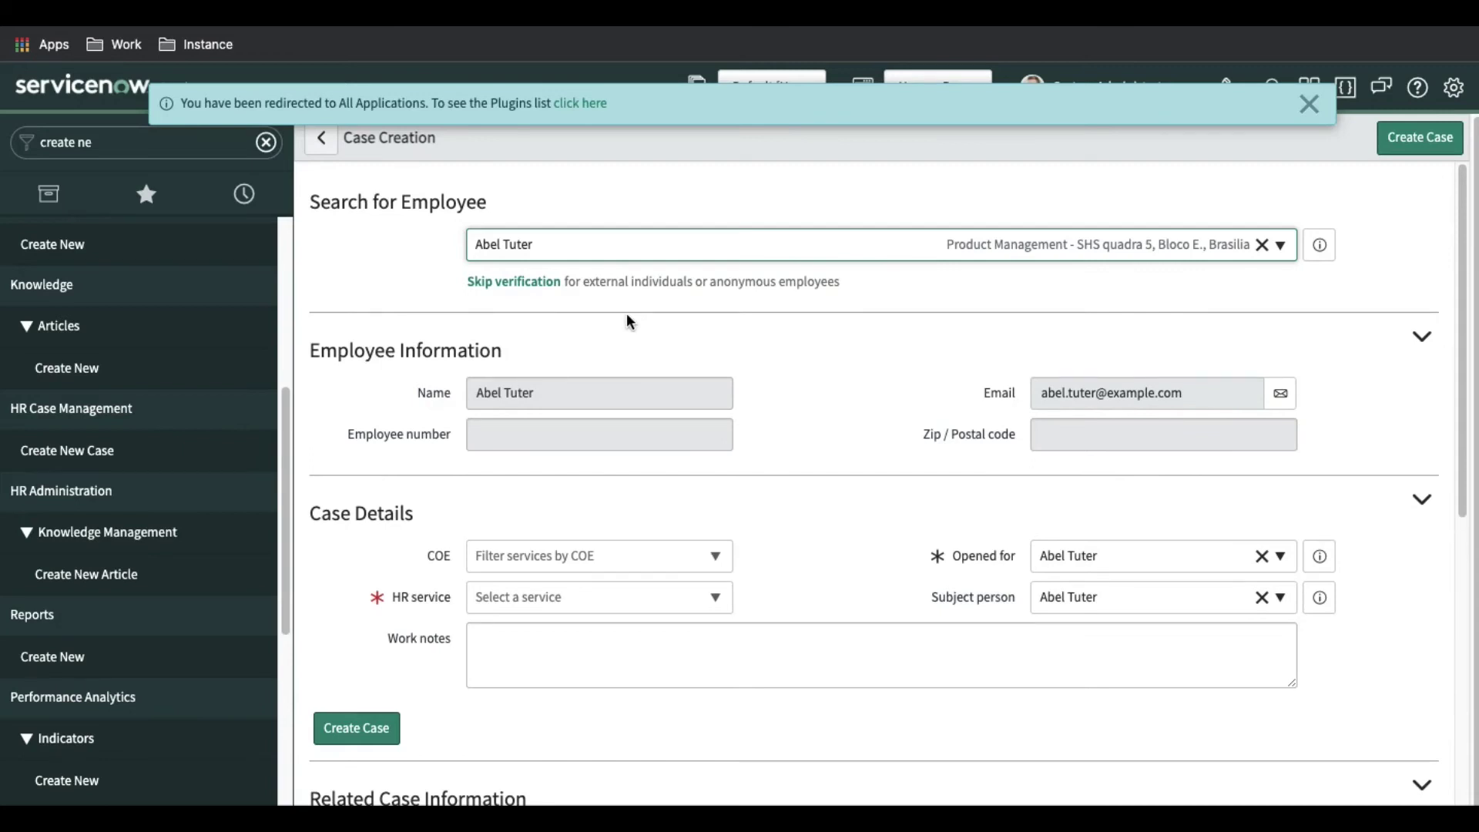
pyautogui.click(1309, 103)
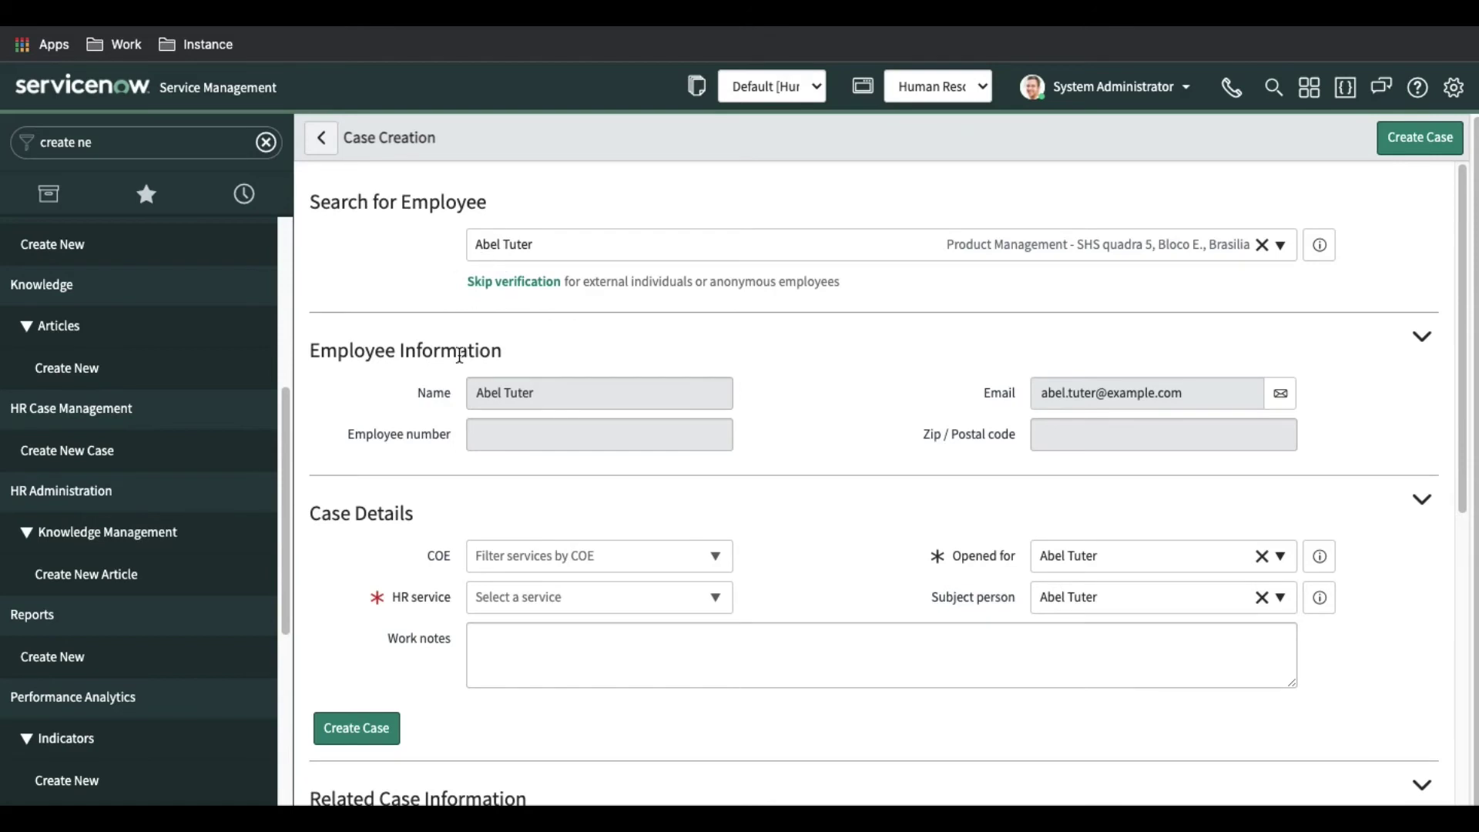
# Examine the available COE and HR service choices and the Subject person field's description in Case Details.
pyautogui.scroll(-1, 485, 269)
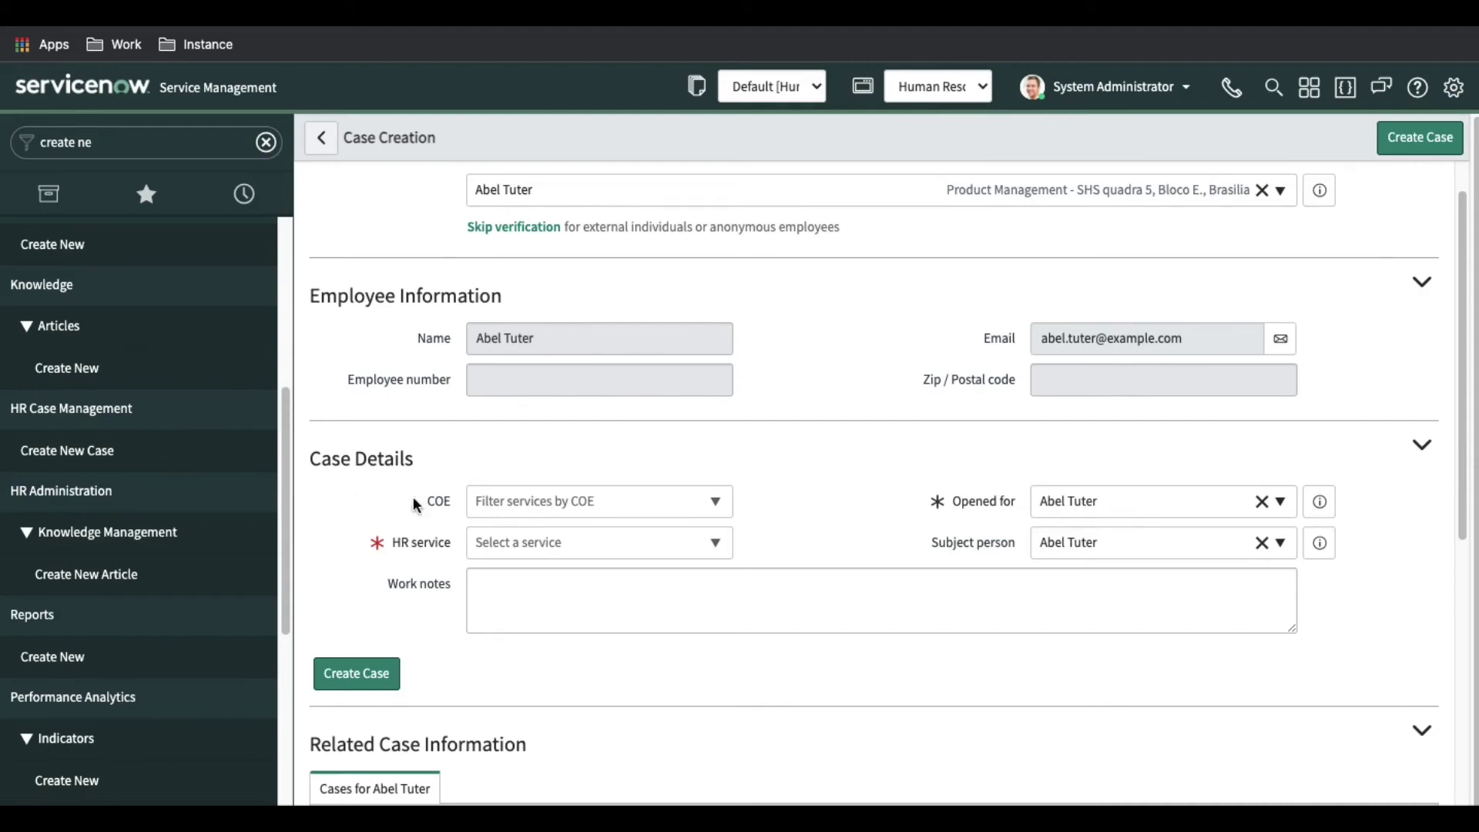
pyautogui.click(495, 516)
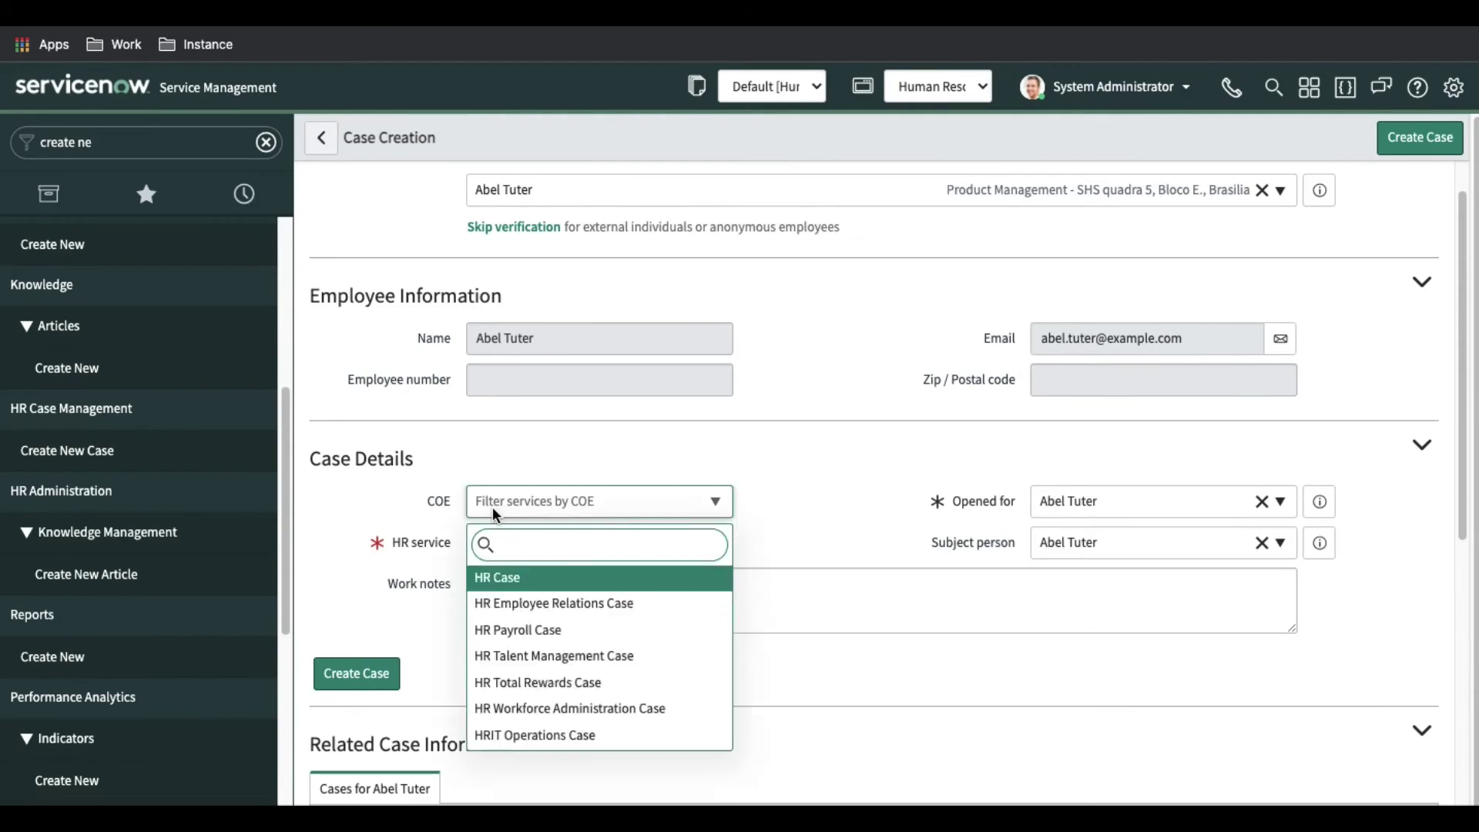
pyautogui.click(816, 478)
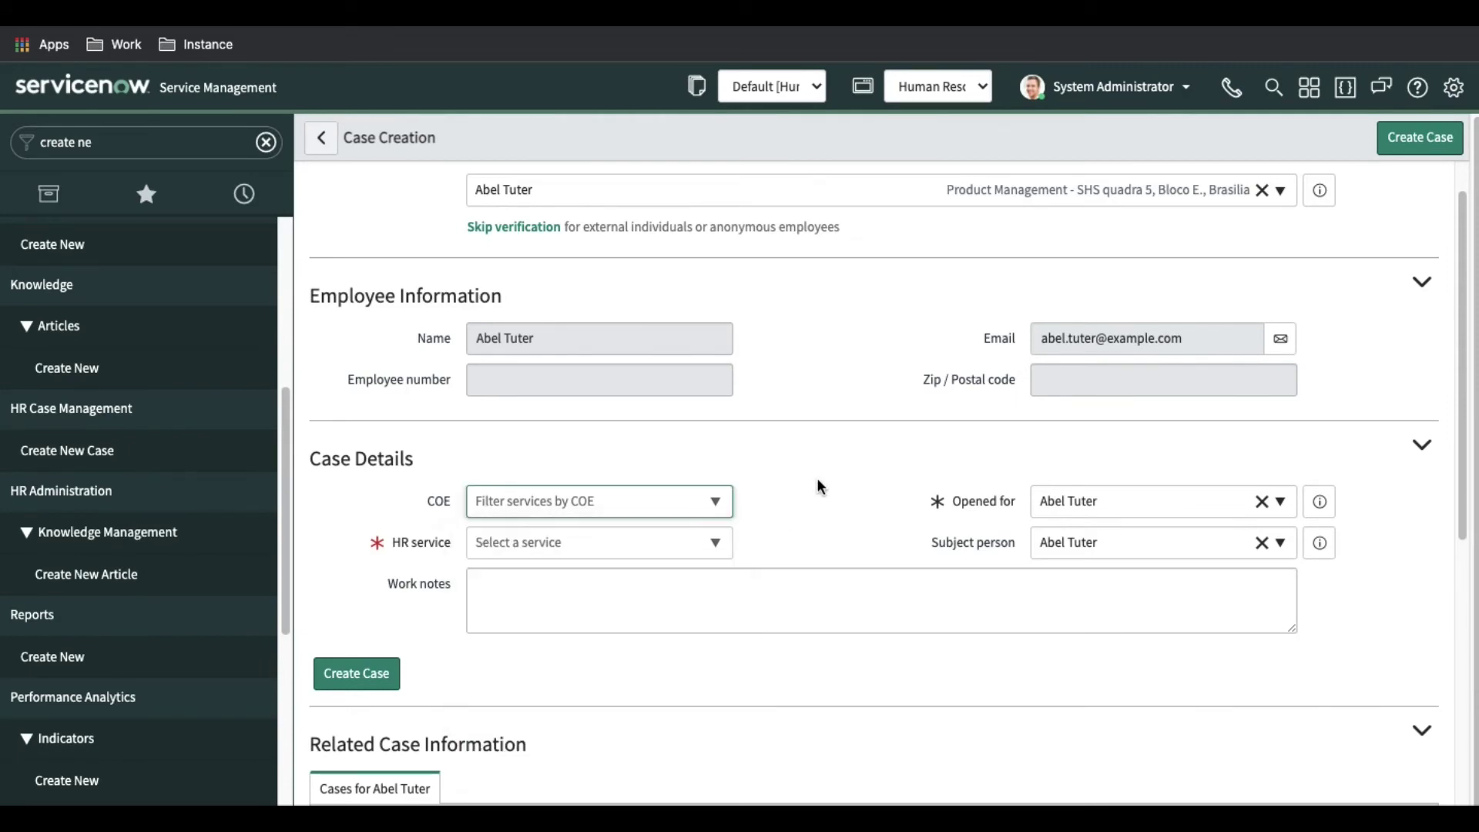
pyautogui.click(654, 545)
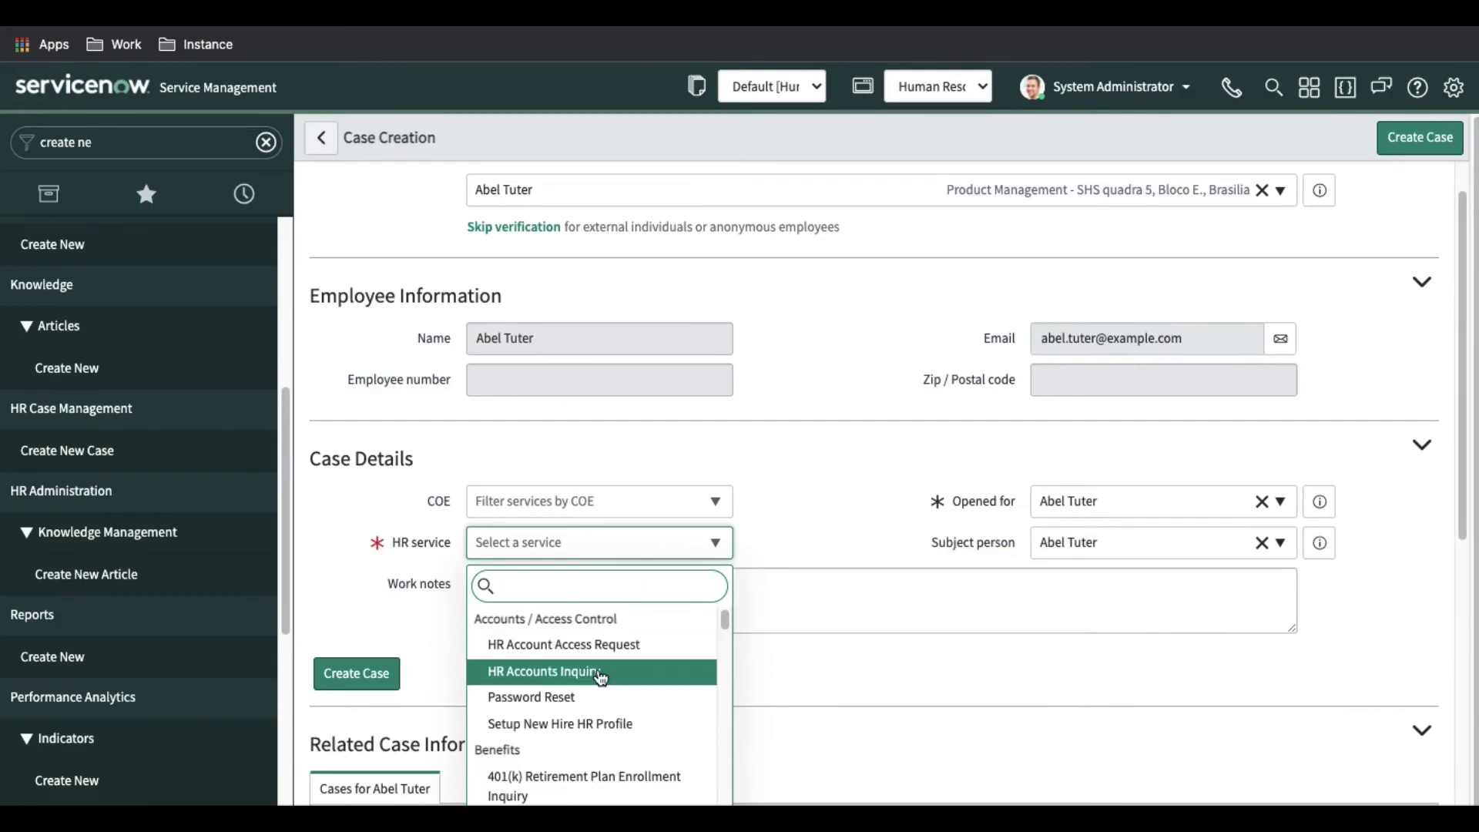
pyautogui.click(822, 518)
pyautogui.scroll(-1, 1001, 508)
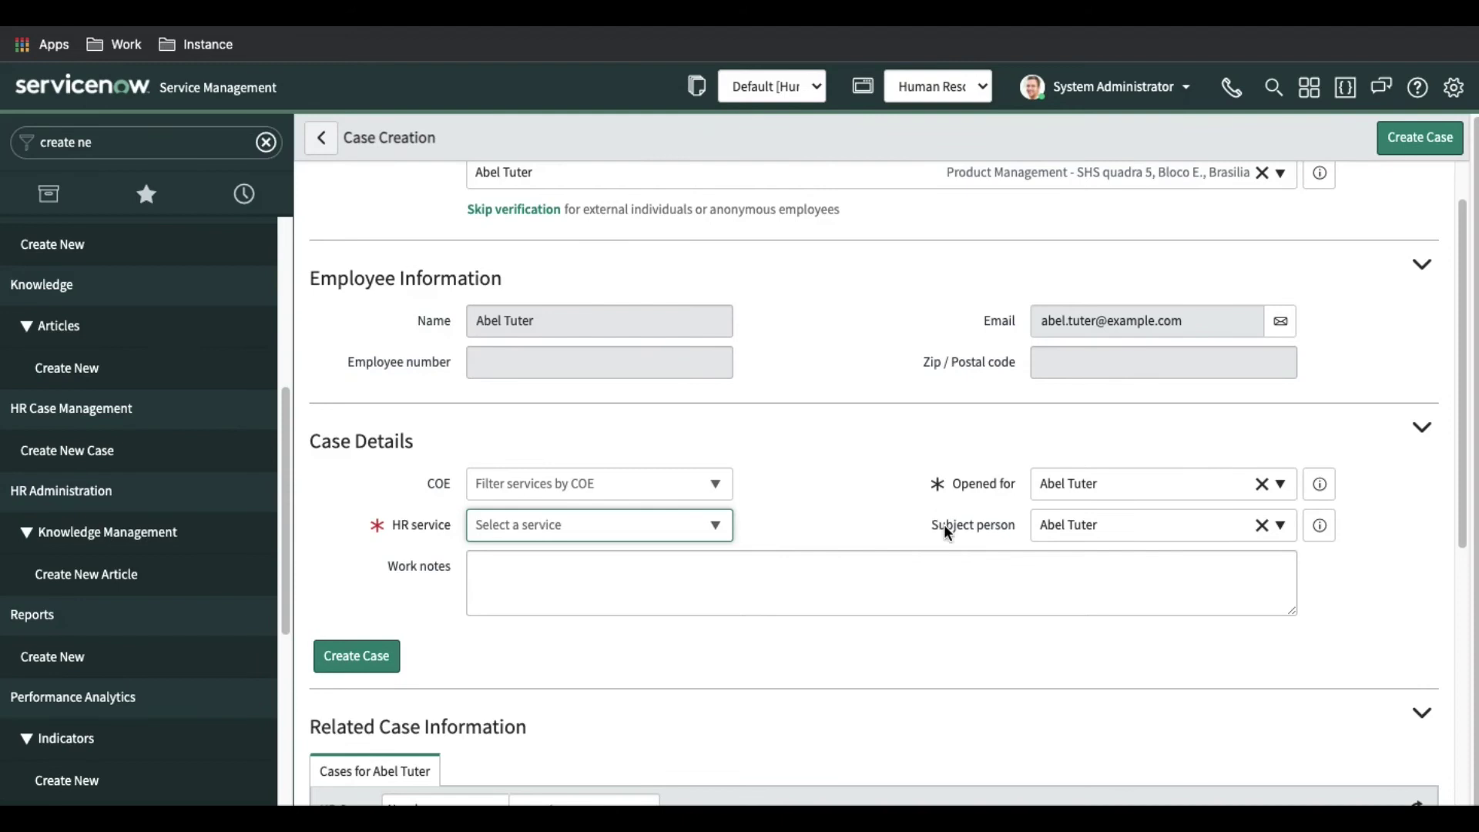
pyautogui.moveTo(945, 529)
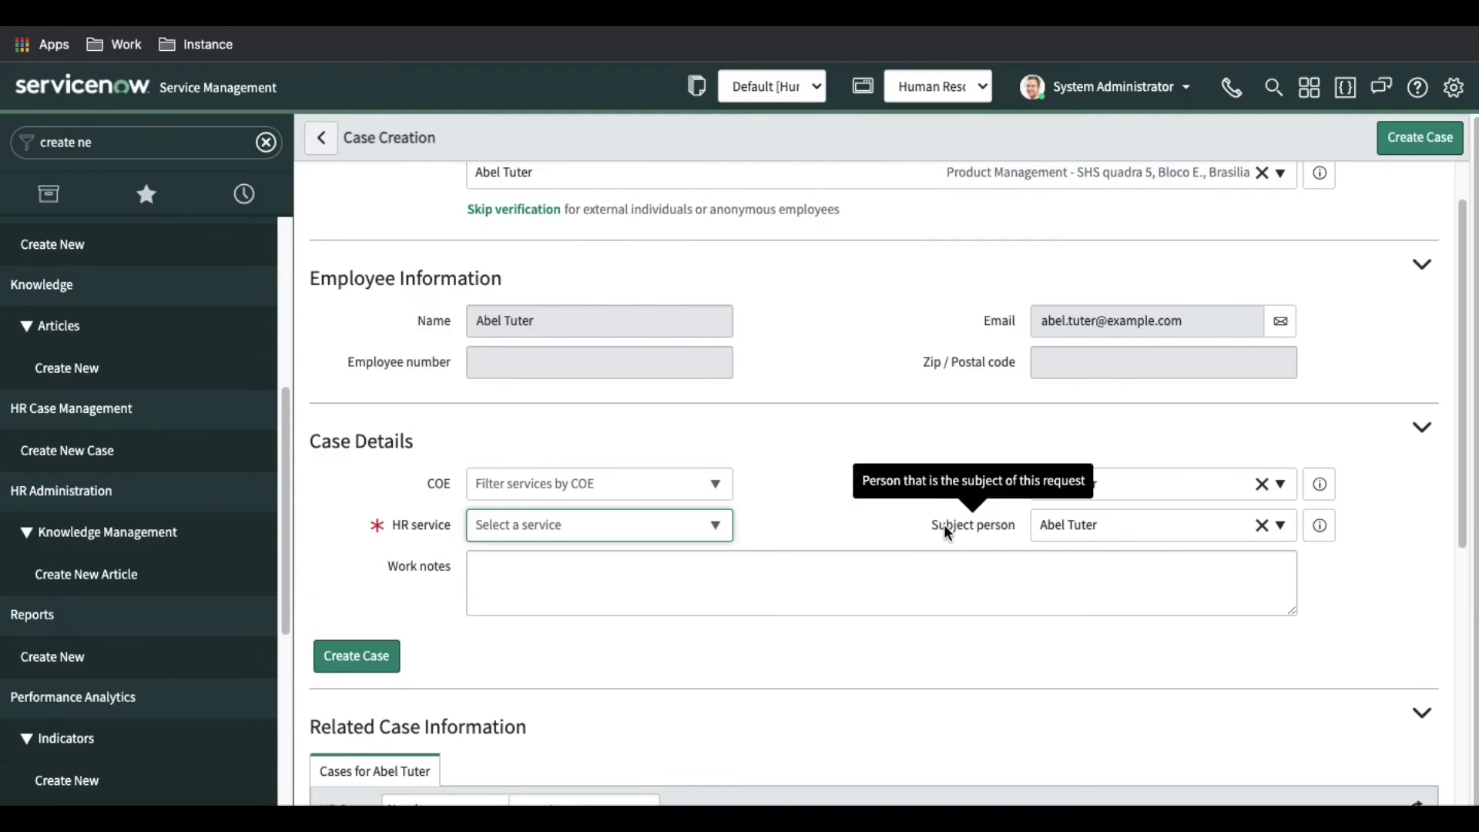
# Review the employee's existing HR cases under Related Case Information.
pyautogui.scroll(-2, 923, 524)
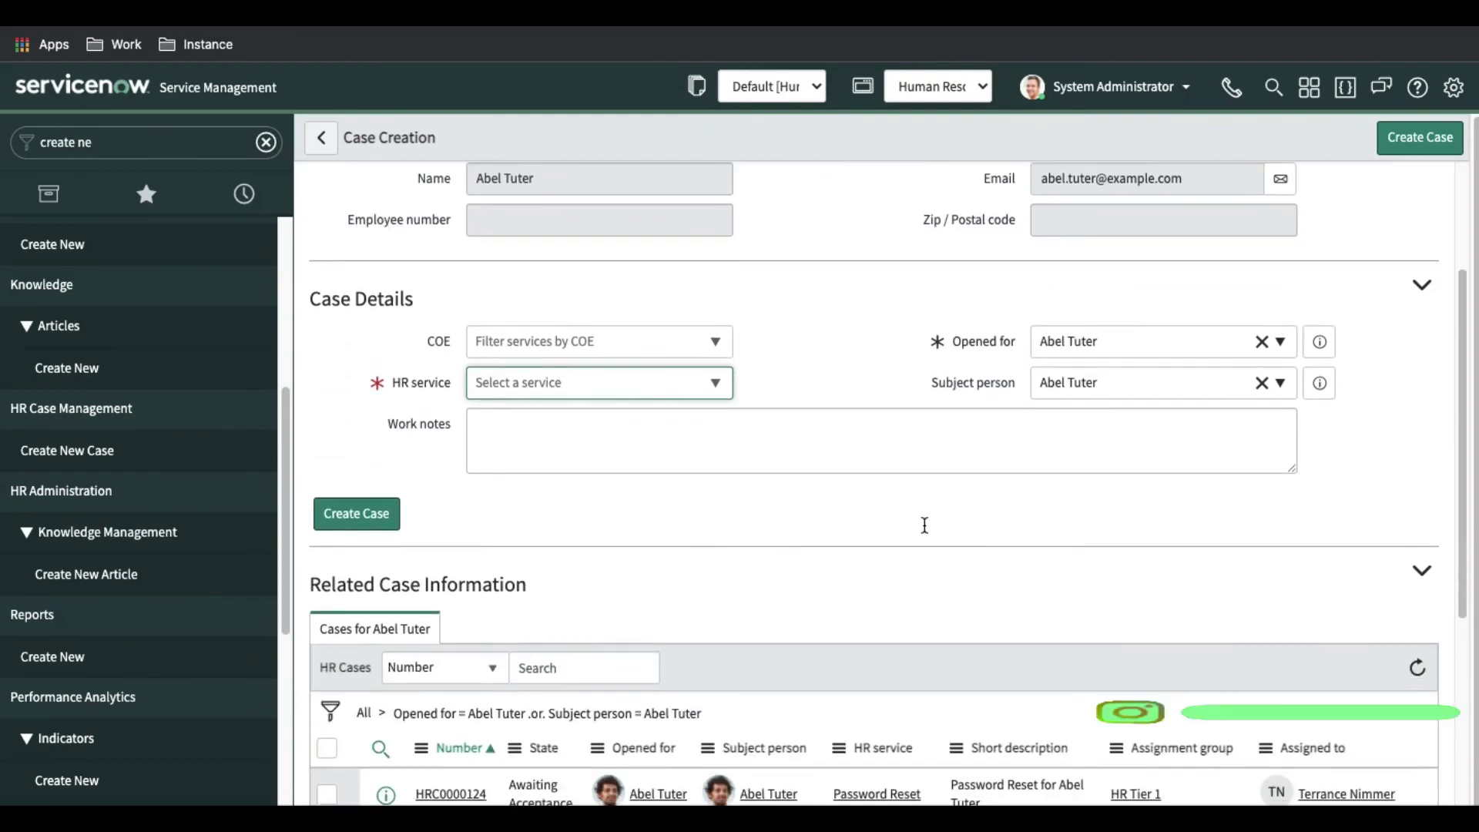
pyautogui.scroll(-4, 923, 524)
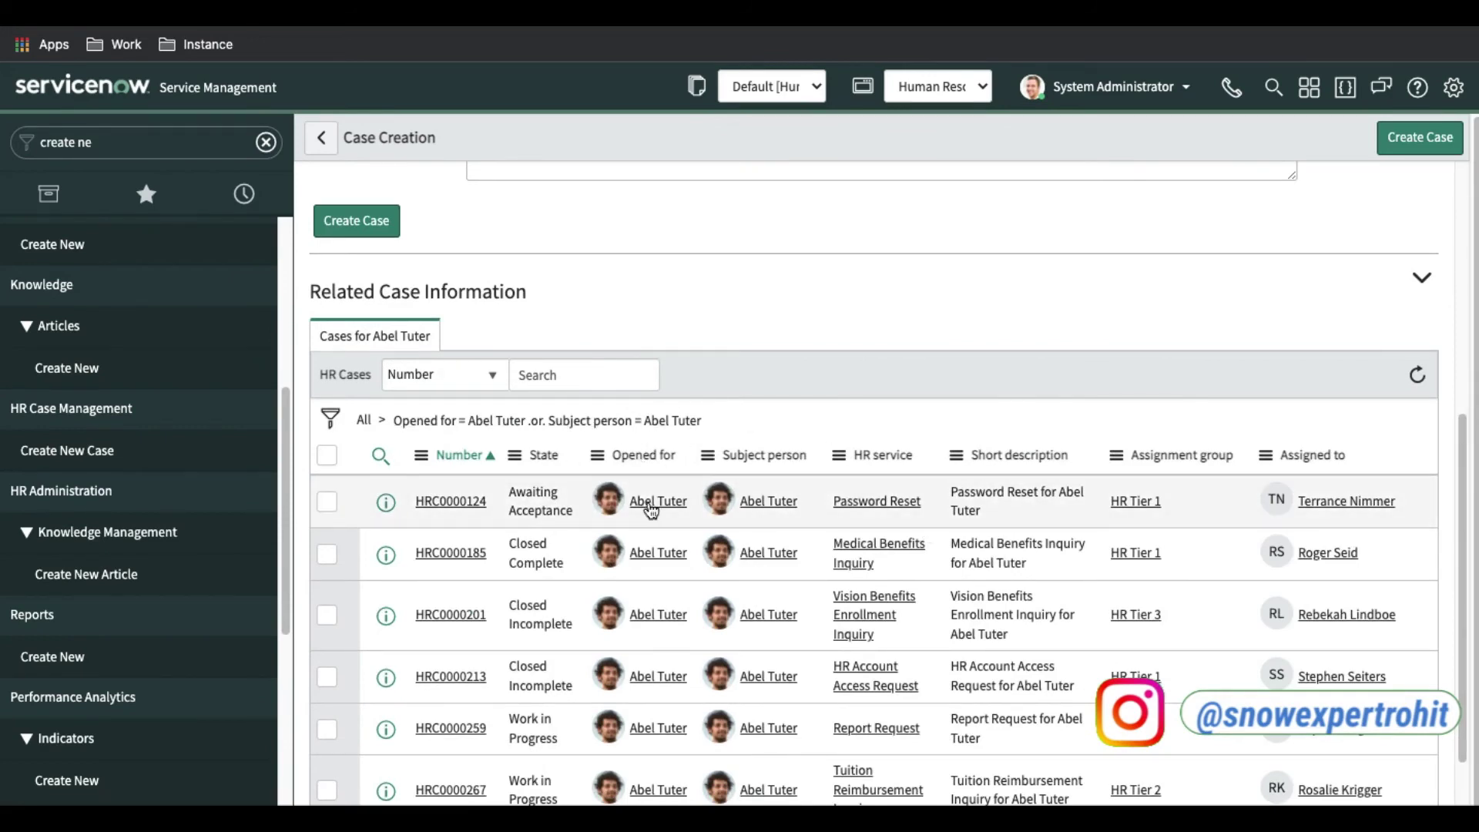
pyautogui.scroll(-3, 659, 470)
pyautogui.scroll(1, 670, 454)
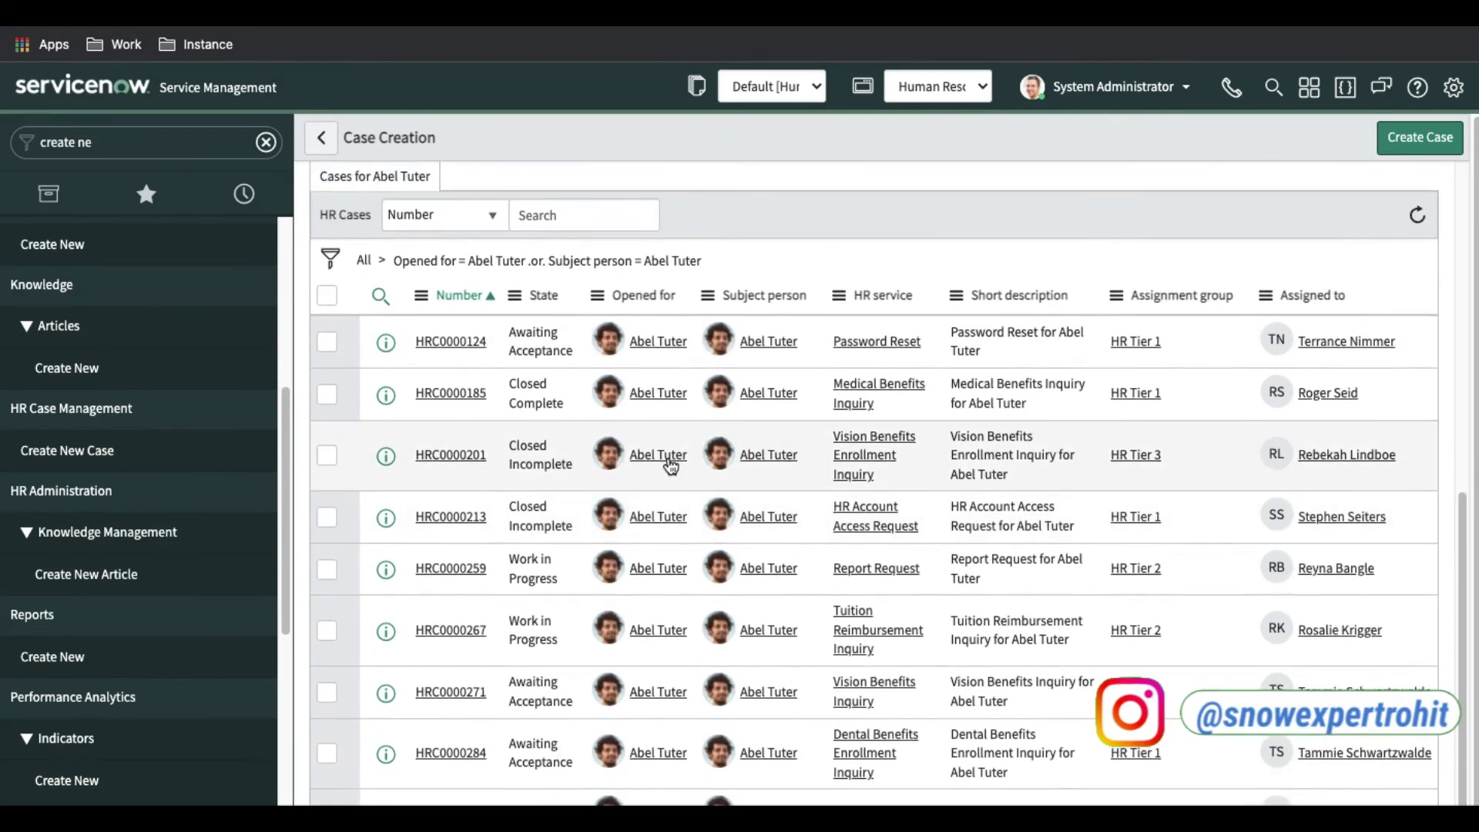
pyautogui.scroll(-1, 670, 450)
pyautogui.scroll(7, 662, 446)
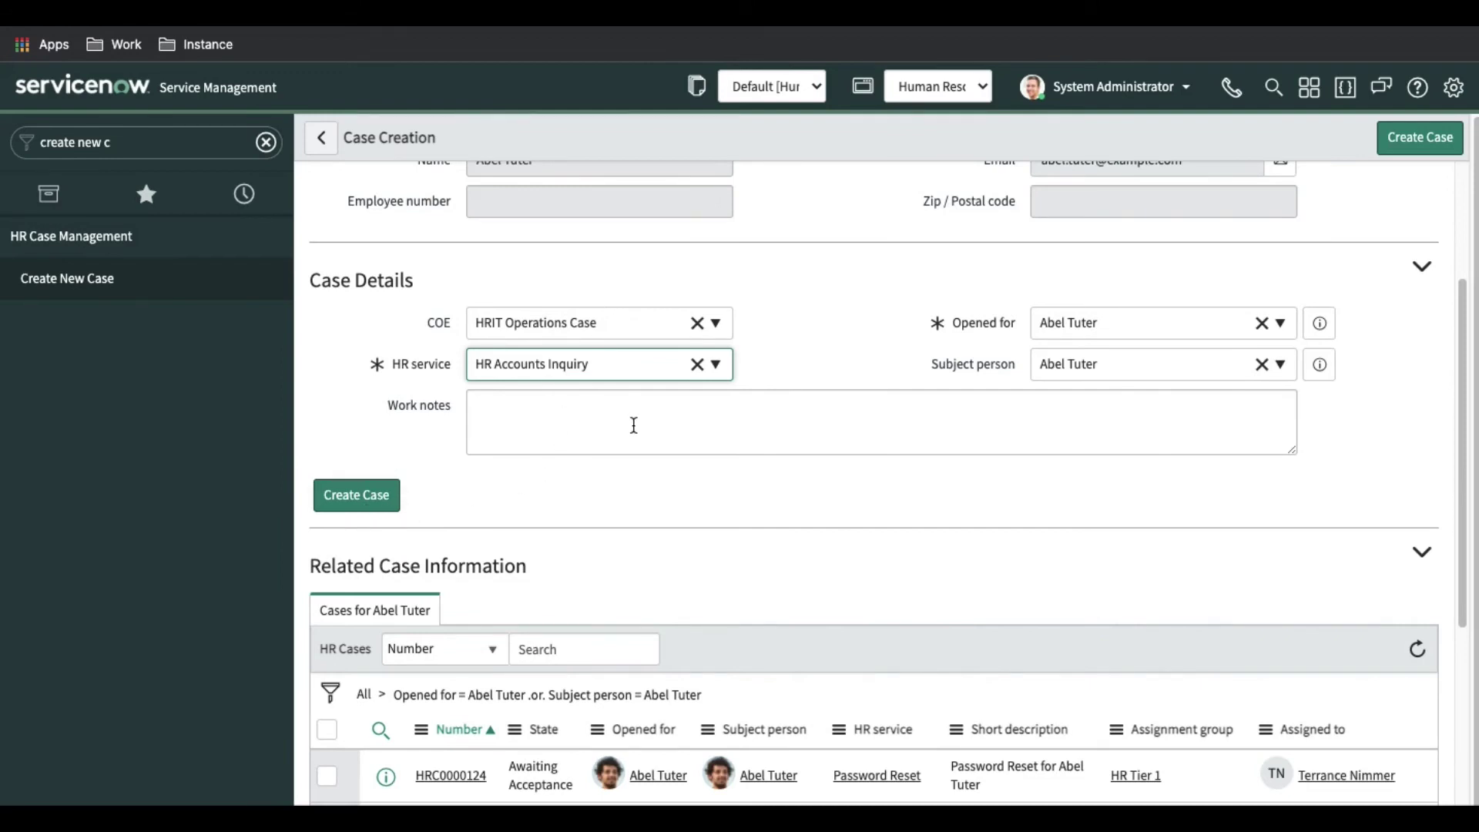
# Create the HR Accounts Inquiry case for the employee and display technical field names on the case form.
pyautogui.click(357, 497)
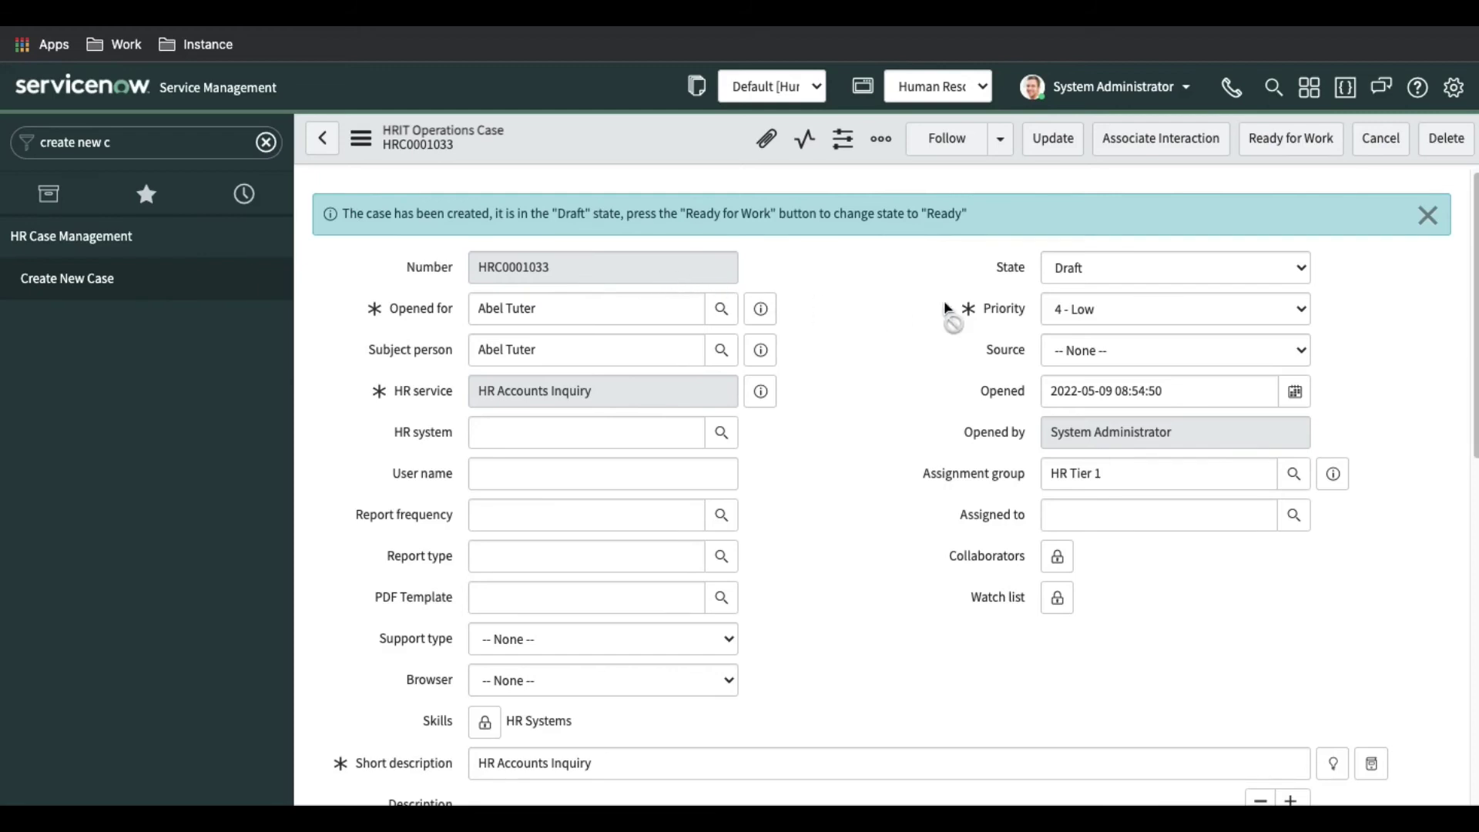
pyautogui.doubleClick(1070, 273)
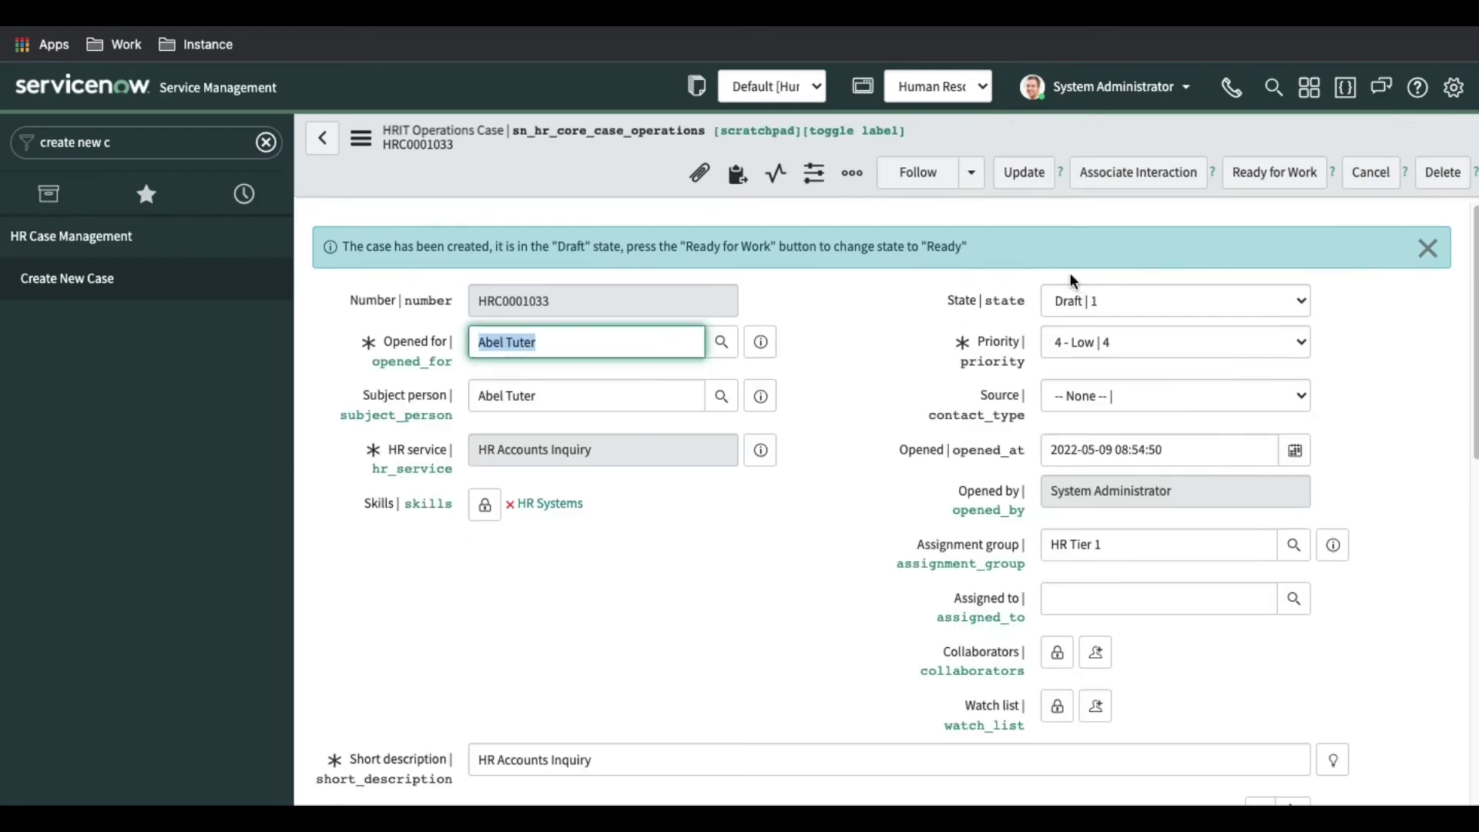
# Review the new HR case's subject person, description, fulfillment instructions and checklist, and mark the case ready for work.
pyautogui.click(568, 394)
pyautogui.moveTo(476, 393); pyautogui.dragTo(536, 389)
pyautogui.scroll(-3, 613, 491)
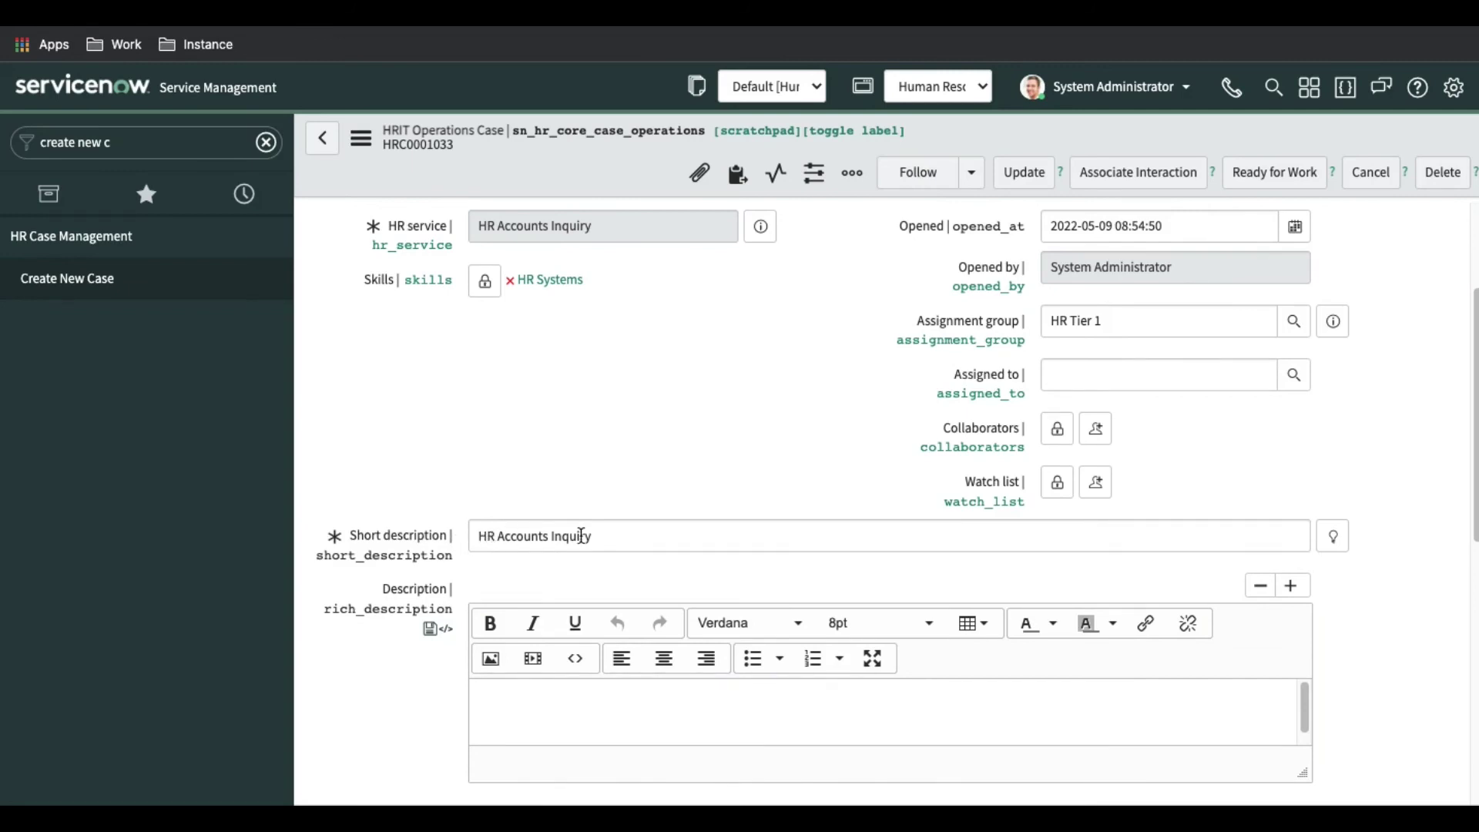
pyautogui.scroll(-7, 688, 501)
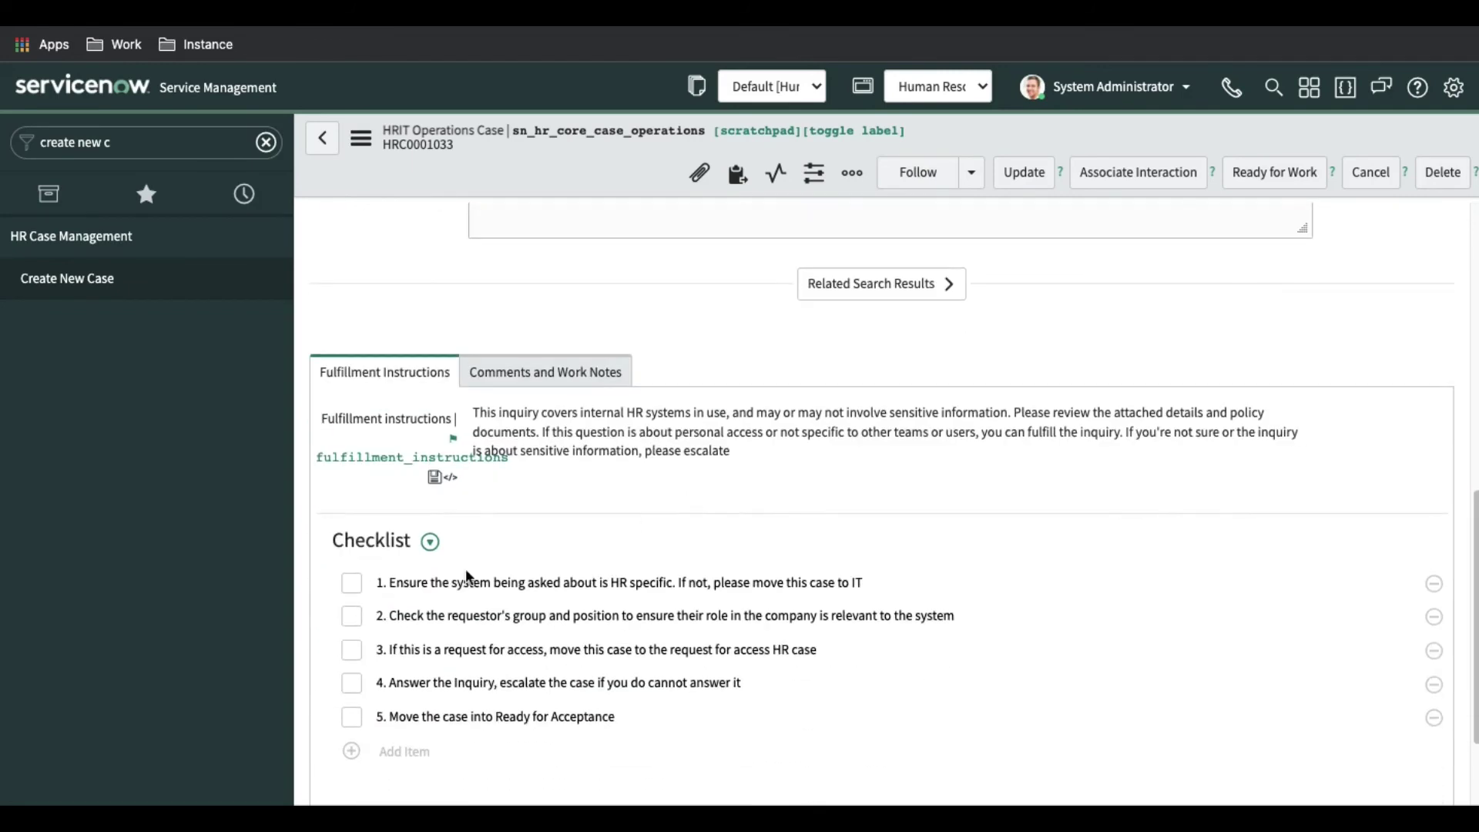
pyautogui.scroll(-3, 360, 656)
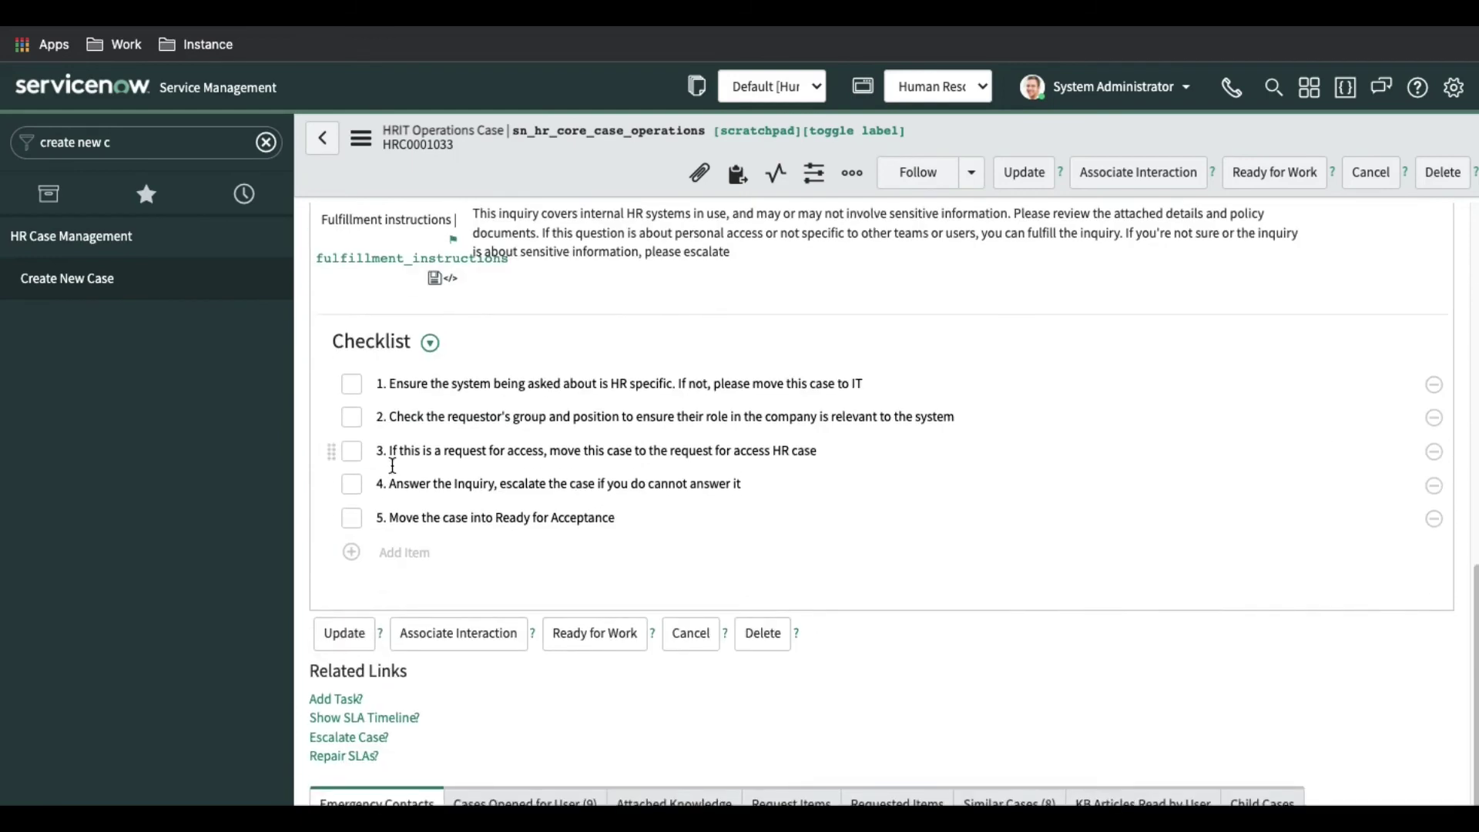
pyautogui.scroll(6, 351, 455)
pyautogui.scroll(5, 505, 508)
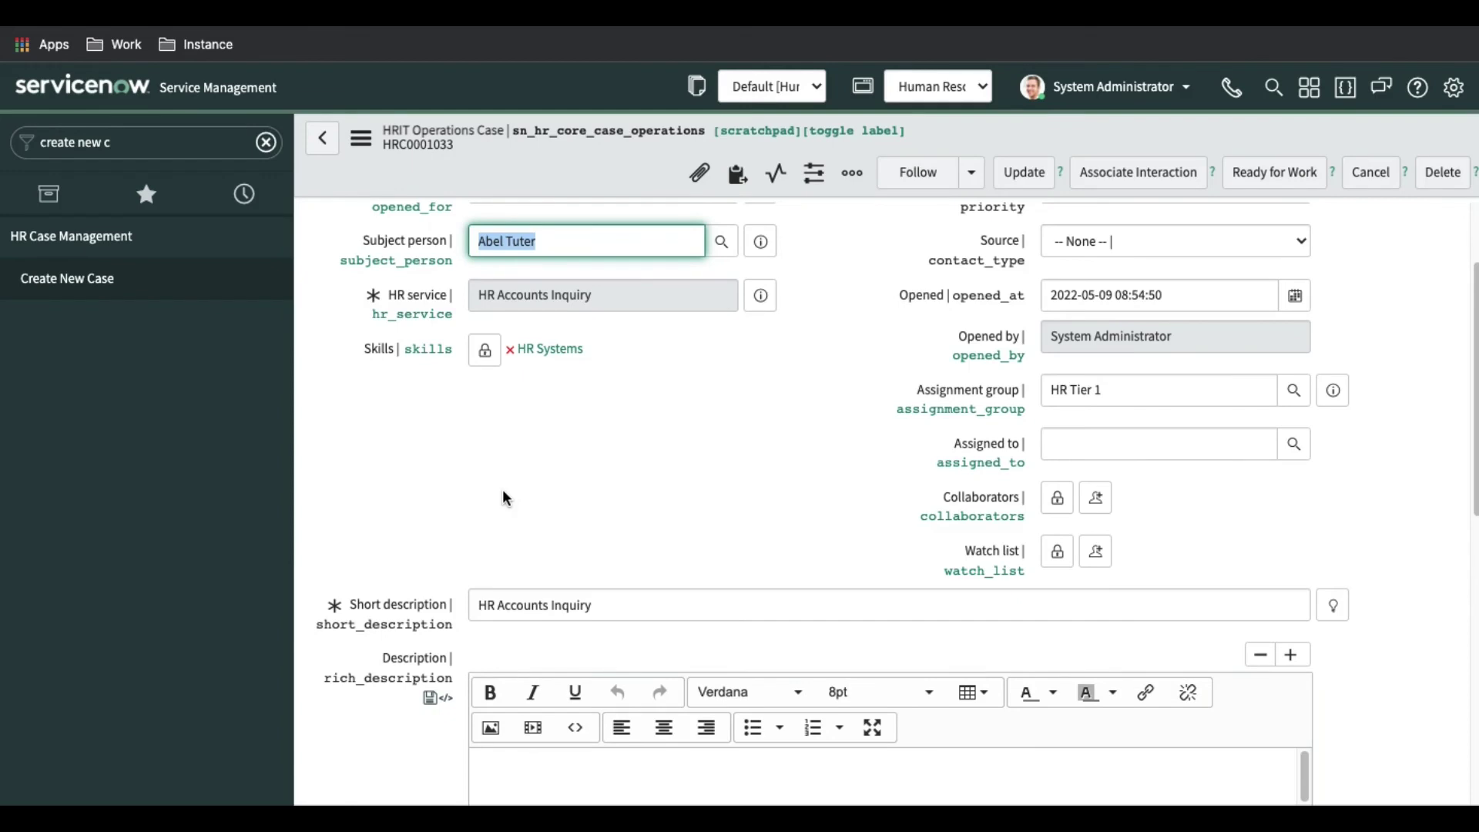
pyautogui.scroll(2, 548, 483)
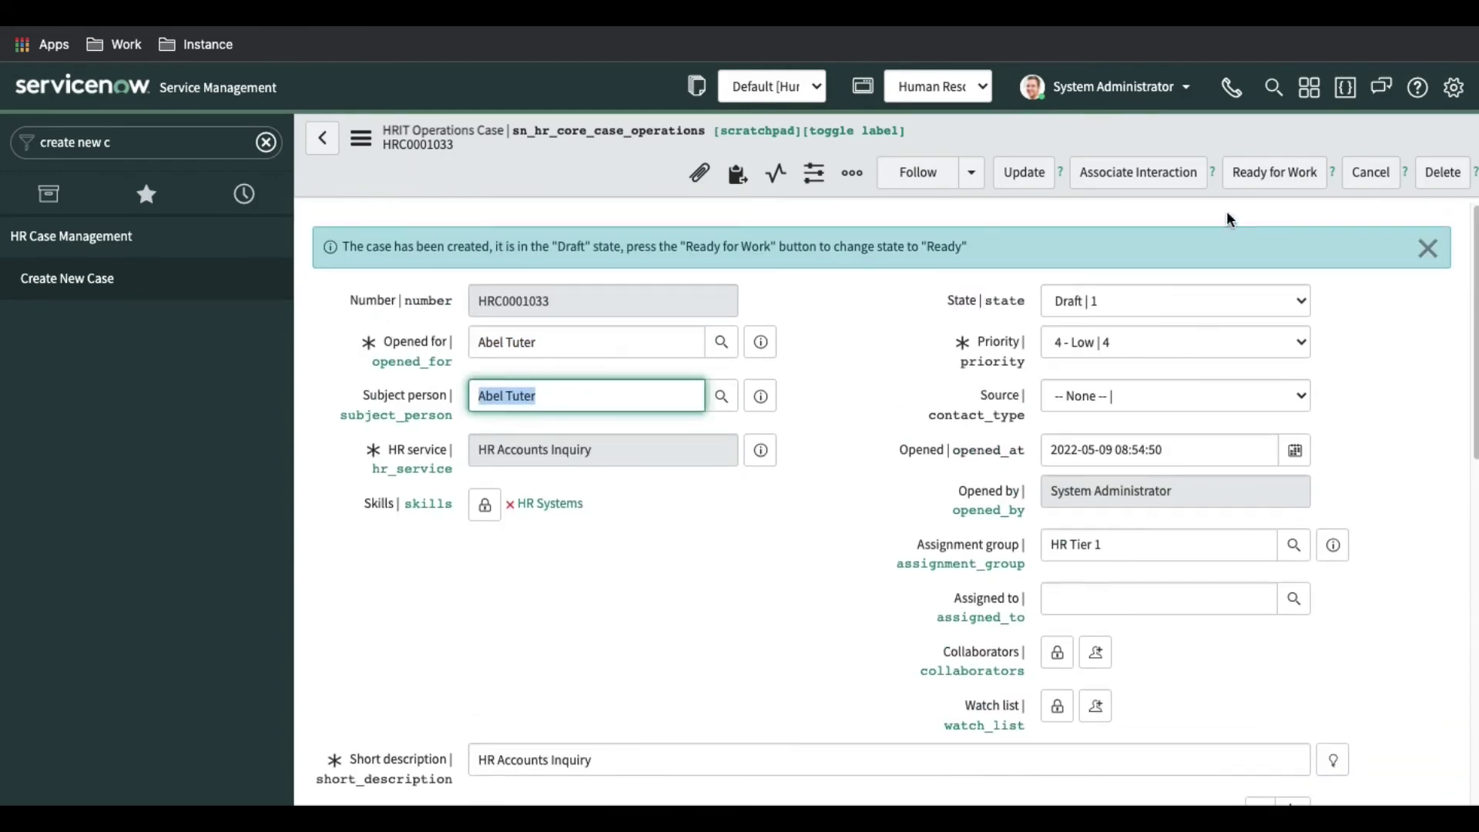
pyautogui.click(1259, 177)
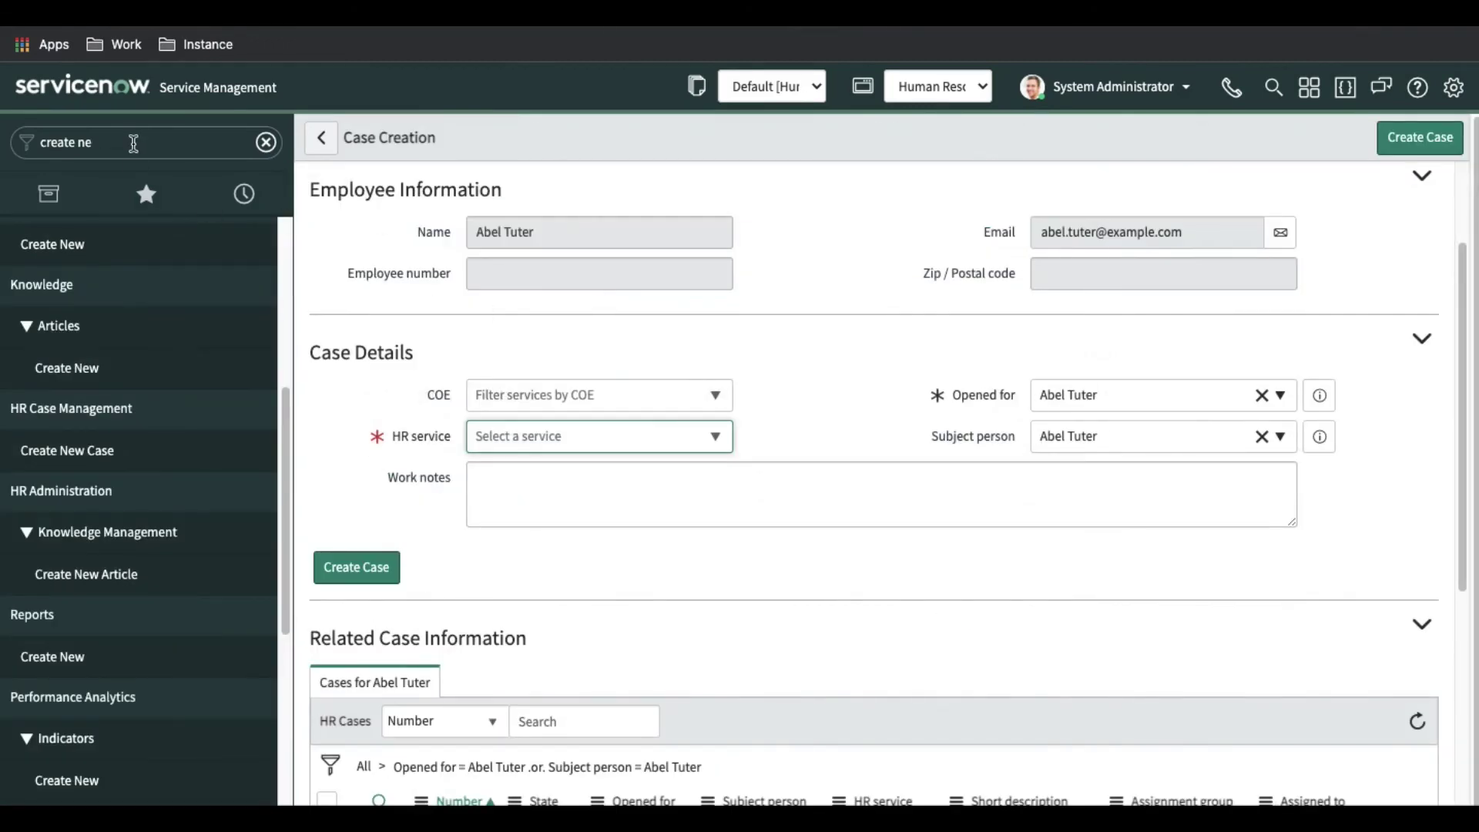
# Find the "hr case" modules, open HR Agent Workspace, and look over its home page overview and team items.
pyautogui.tripleClick(134, 142)
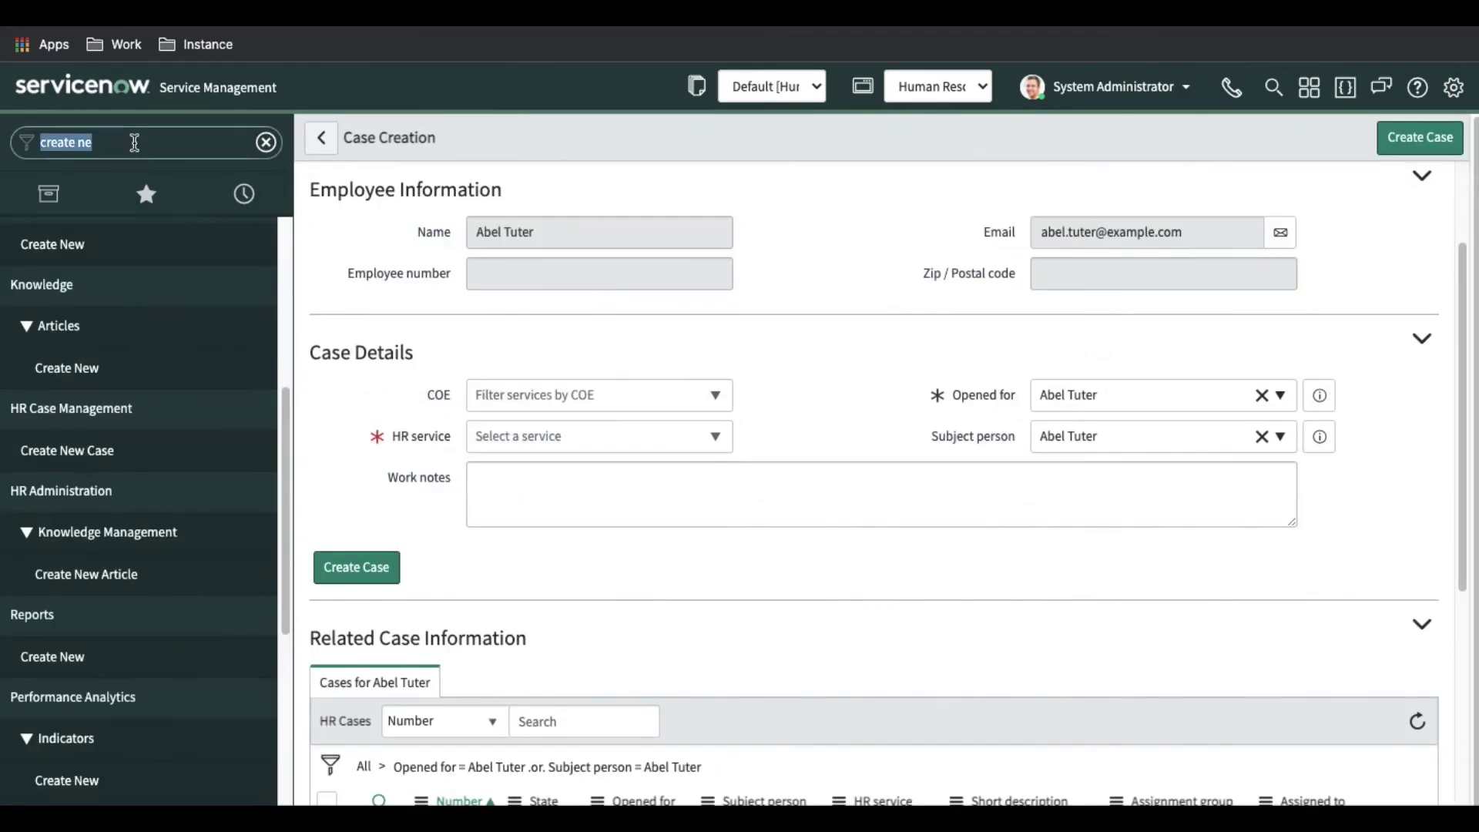
pyautogui.press('BackSpace')
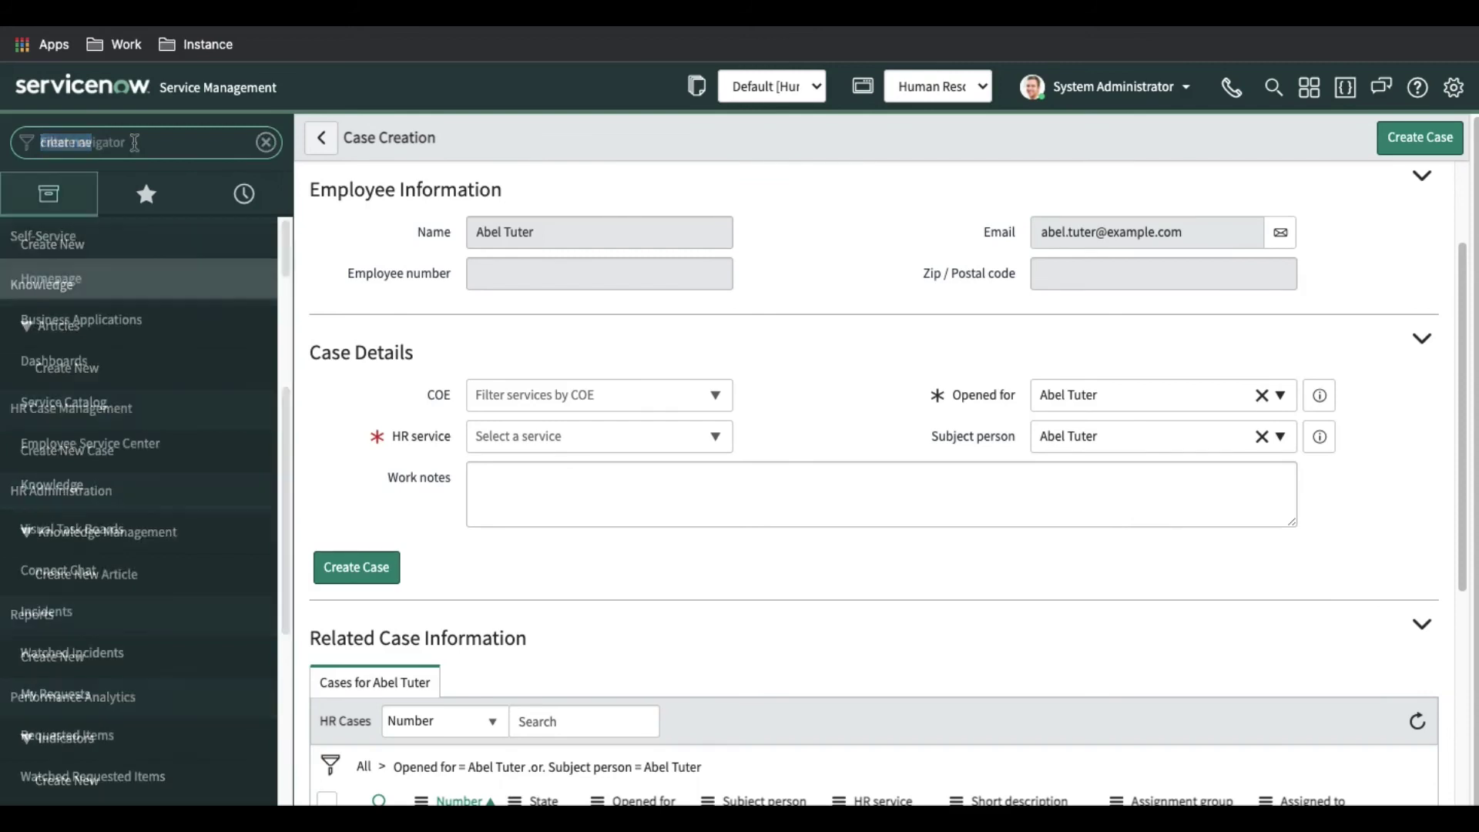
pyautogui.write('hr case')
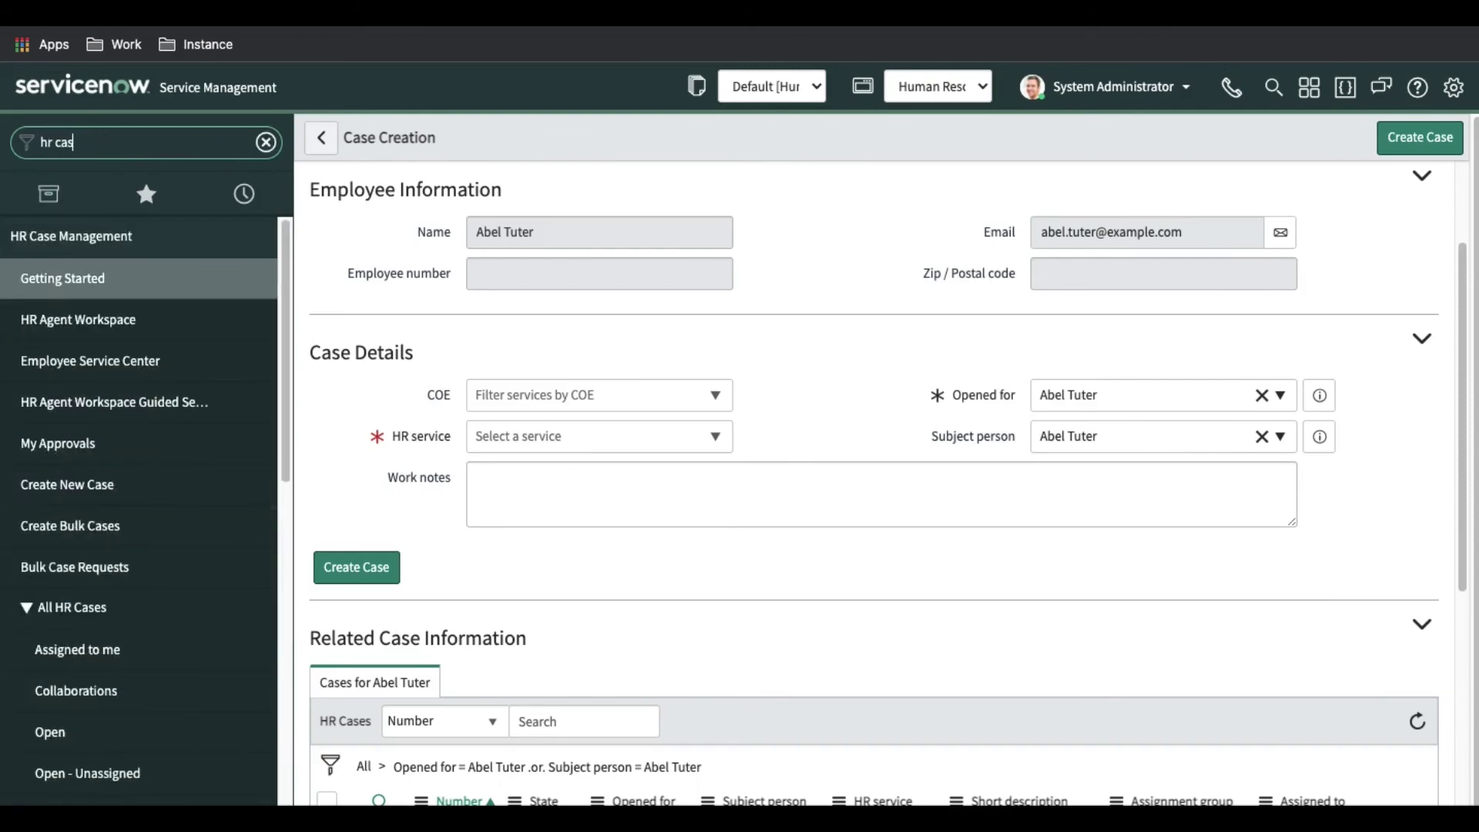
pyautogui.click(54, 331)
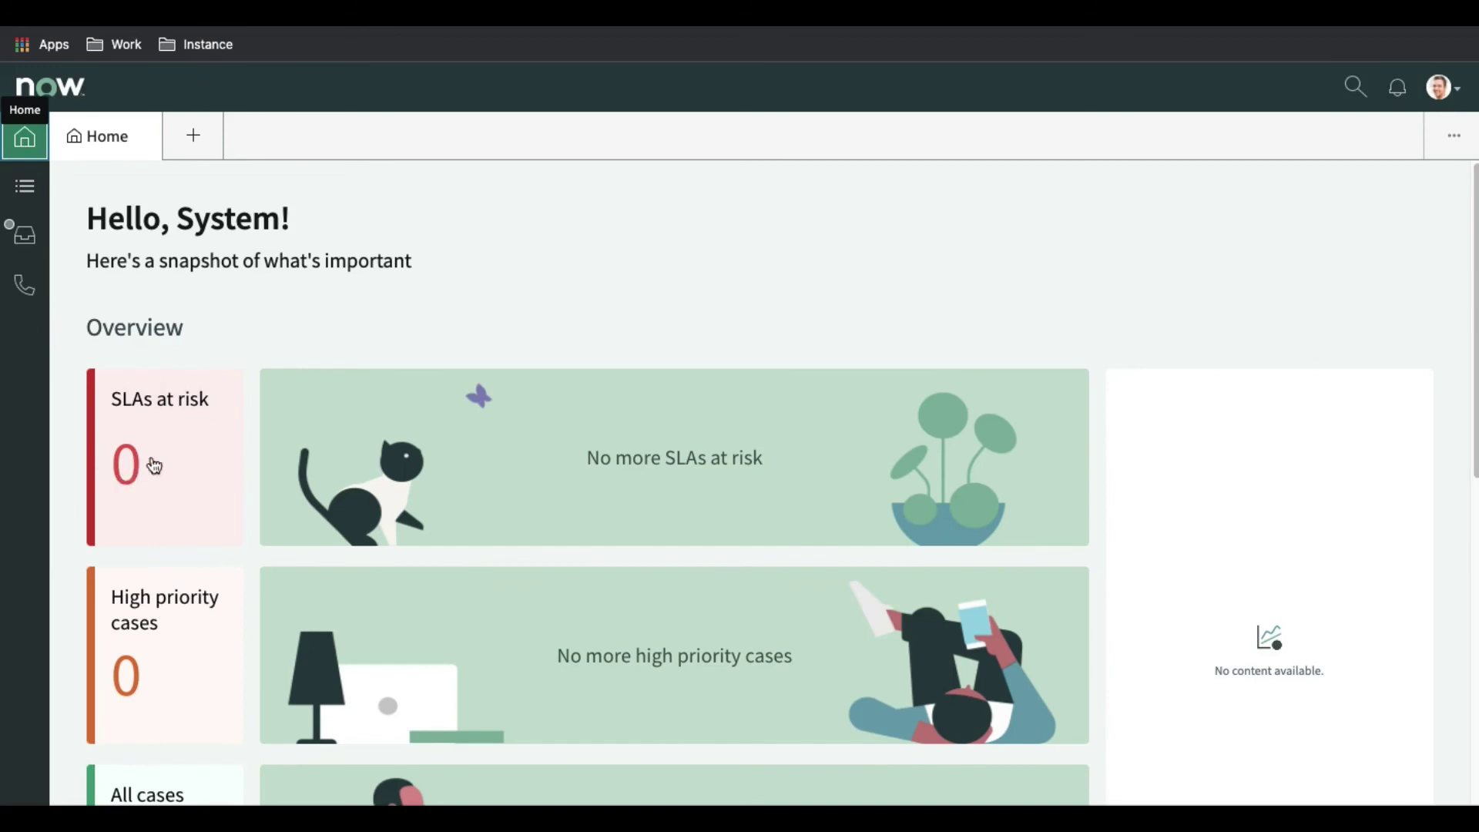
pyautogui.scroll(-10, 204, 462)
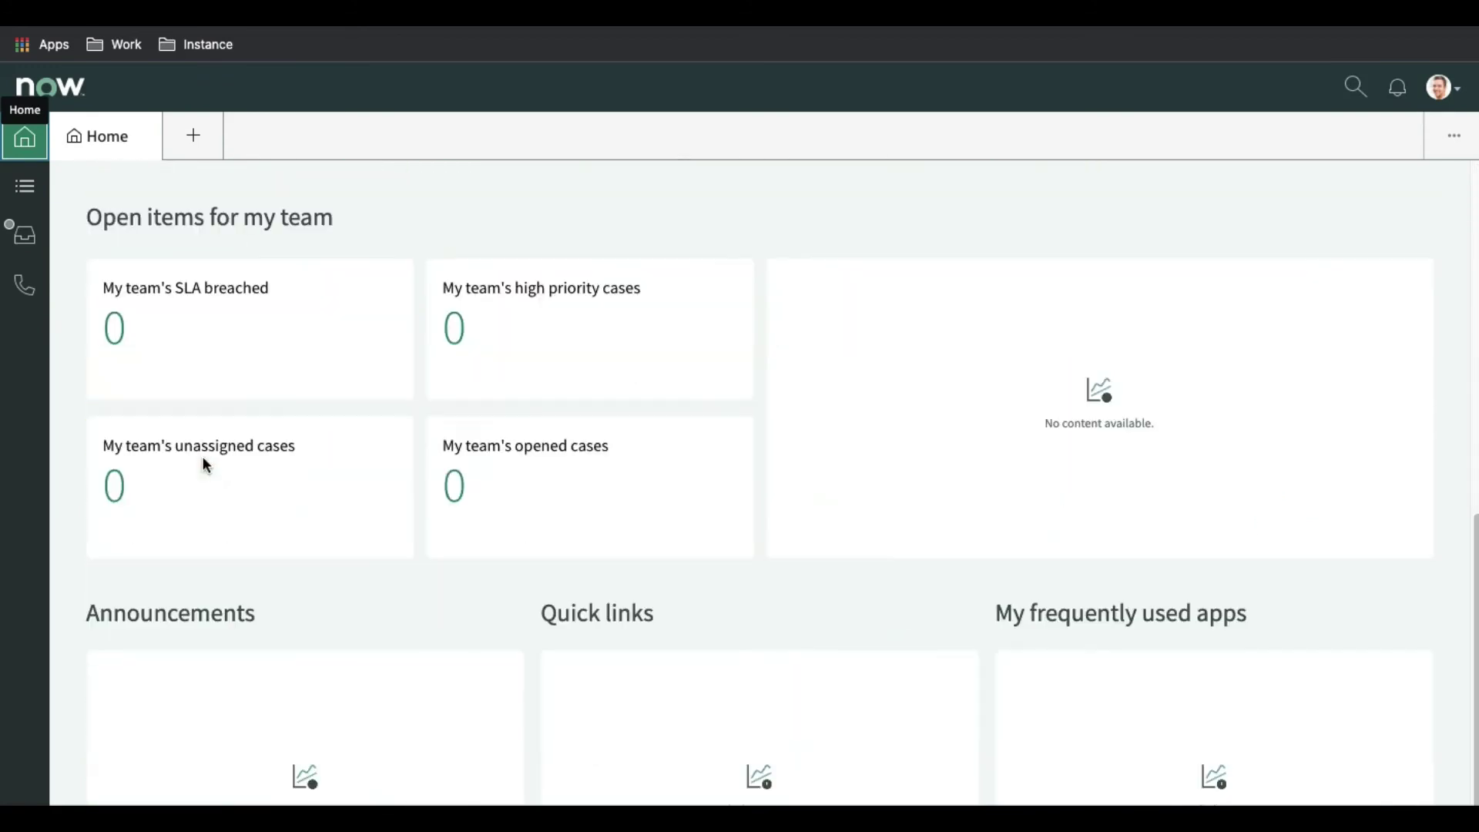
pyautogui.scroll(-2, 204, 466)
pyautogui.scroll(10, 201, 465)
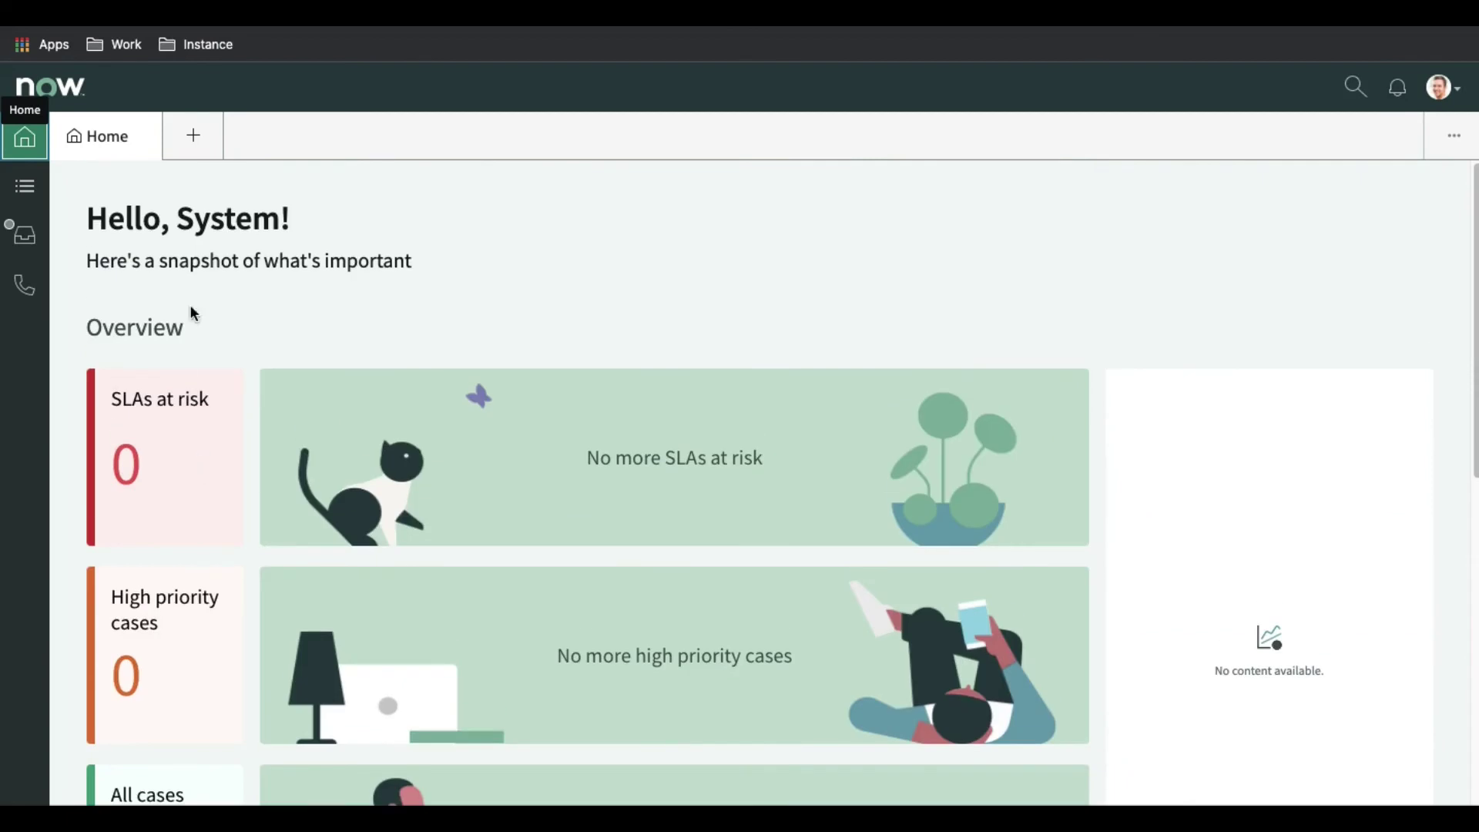
# Set the agent's status to Available in the workspace Inbox.
pyautogui.click(26, 235)
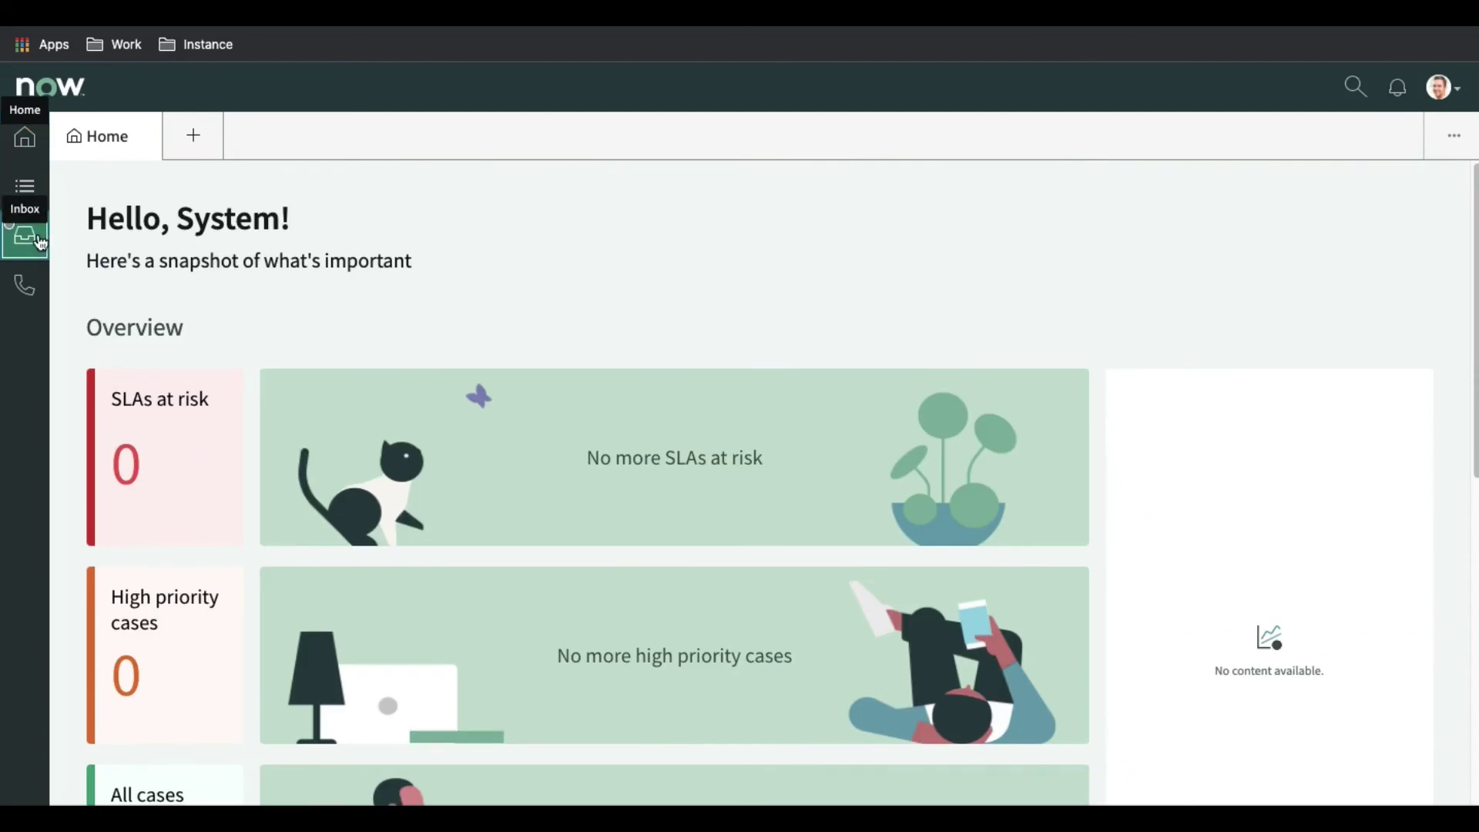
pyautogui.click(115, 209)
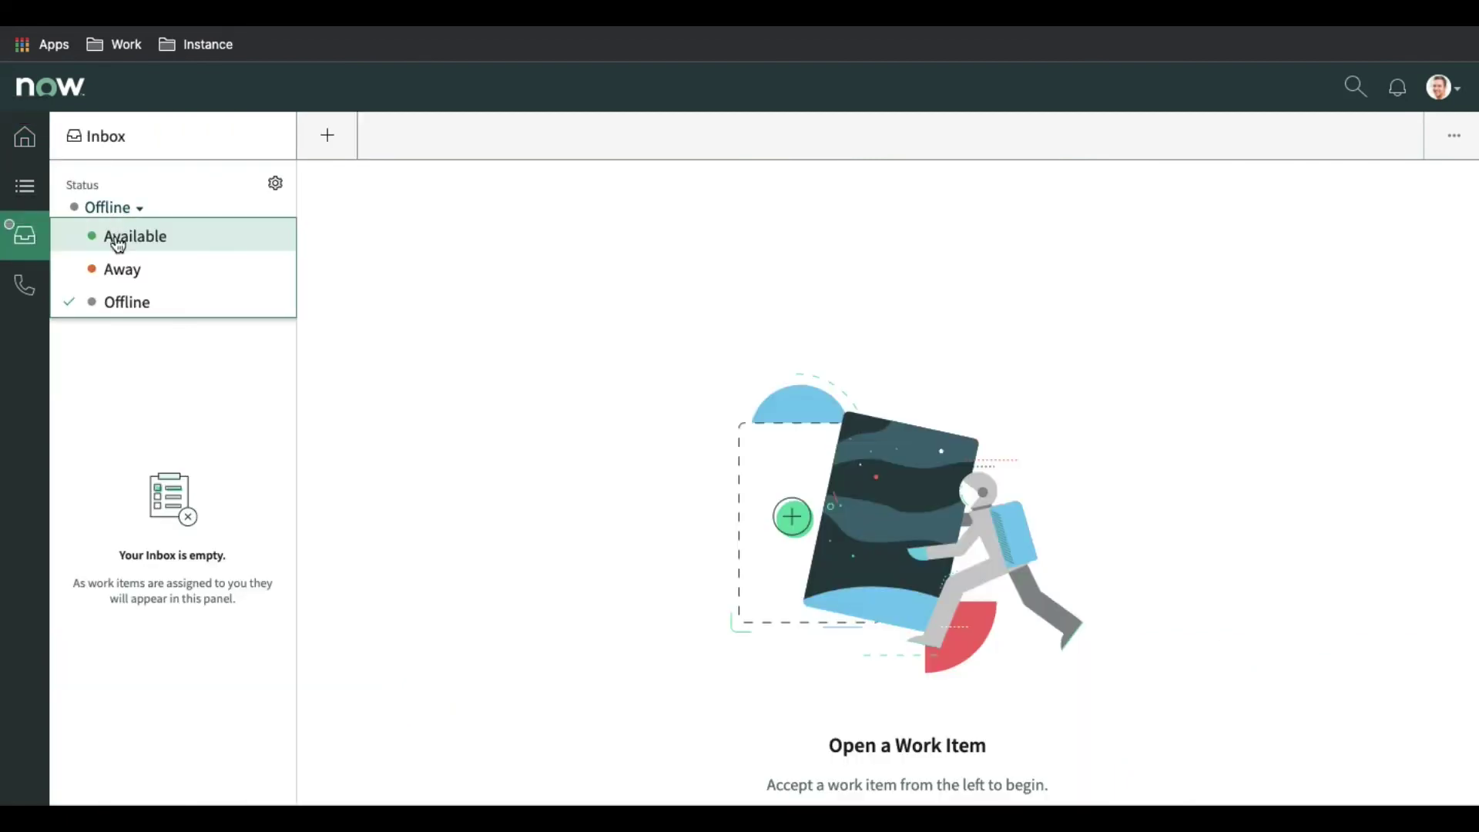
pyautogui.click(106, 237)
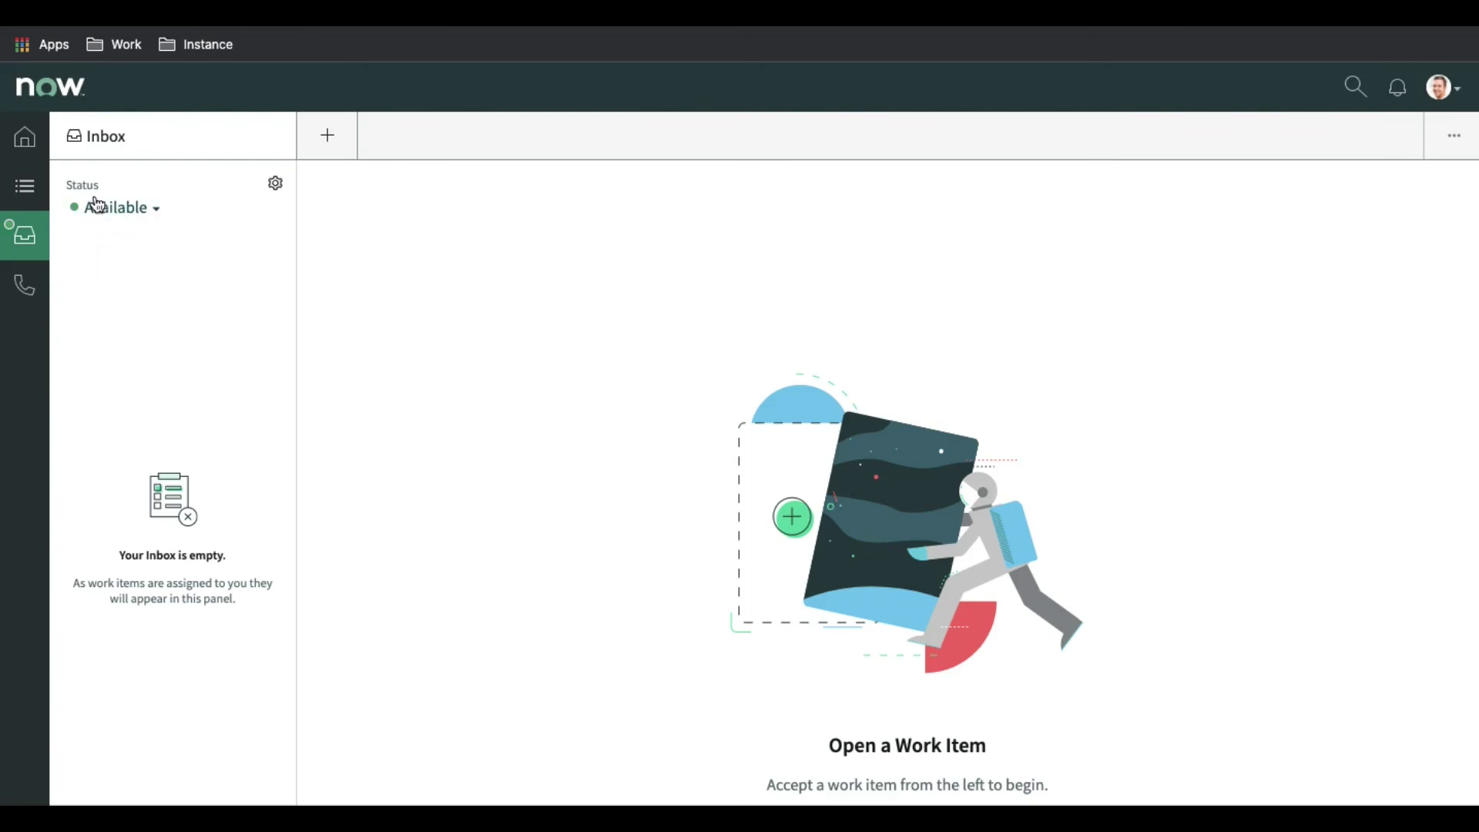
# Start a new HR case for the employee, found by name, with Setup New Hire HR Profile as the HR service.
pyautogui.click(328, 145)
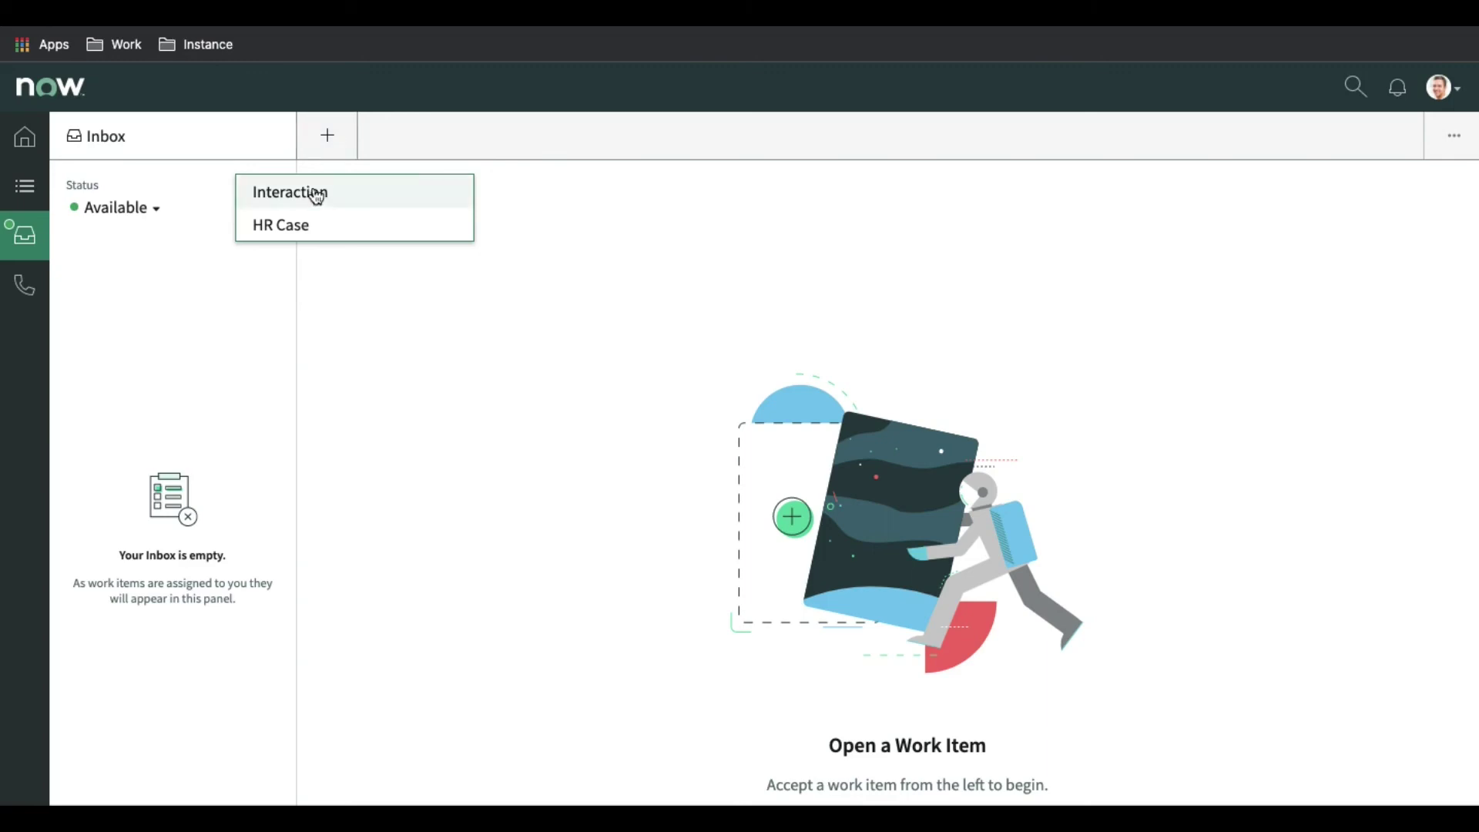
pyautogui.click(292, 228)
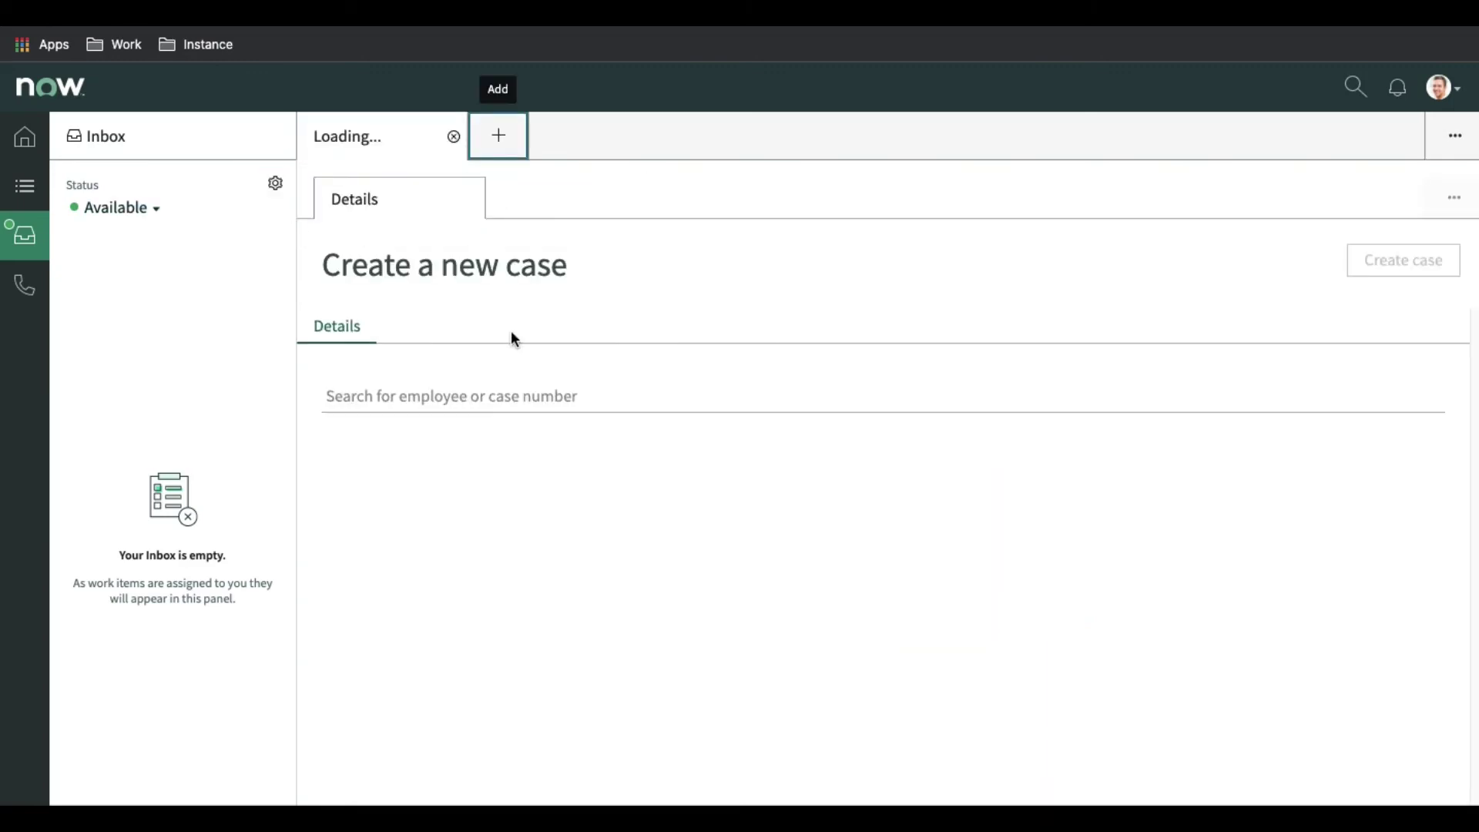
pyautogui.click(388, 399)
pyautogui.write('a')
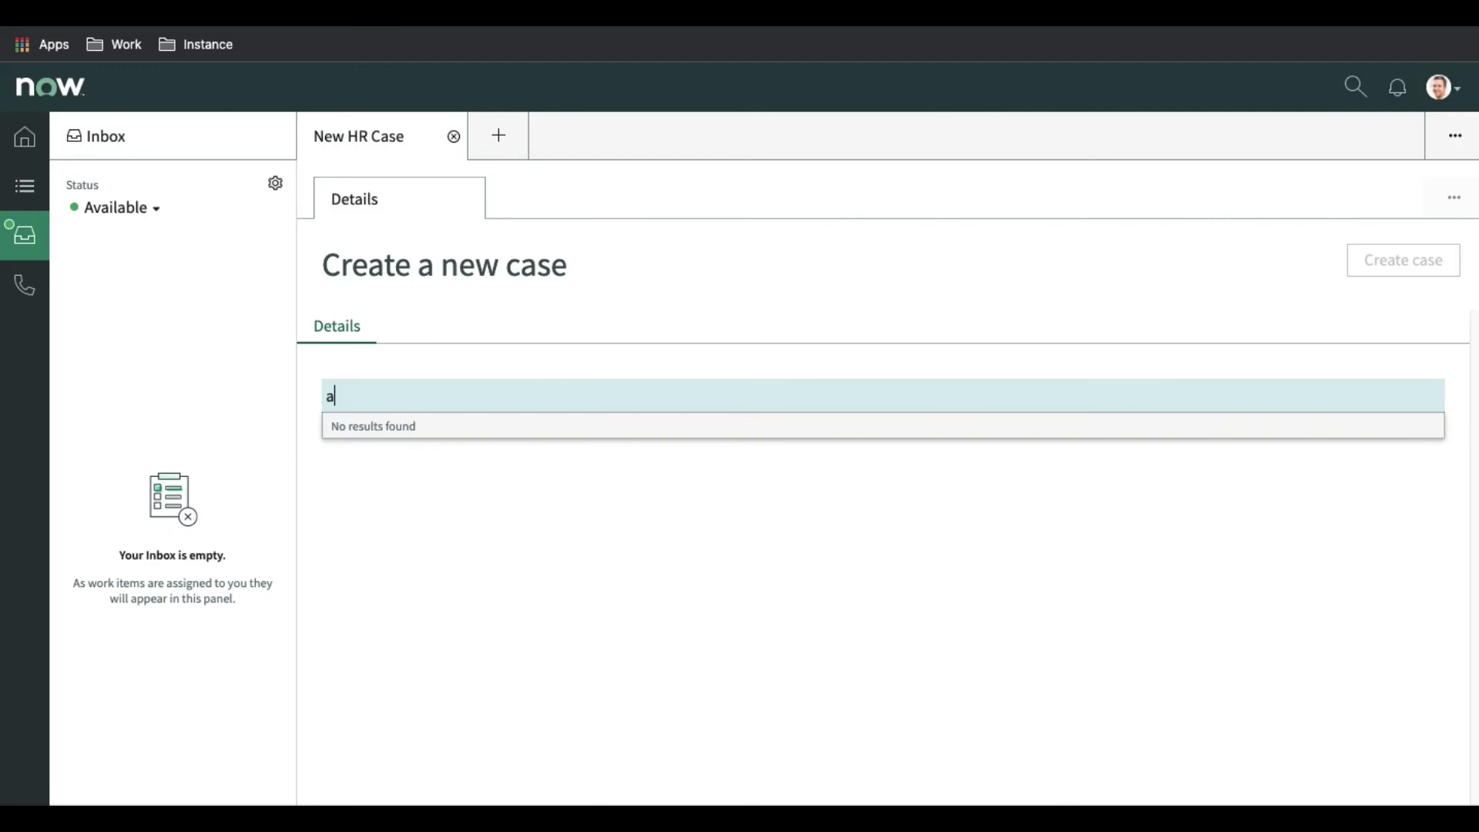
pyautogui.write('bel tu')
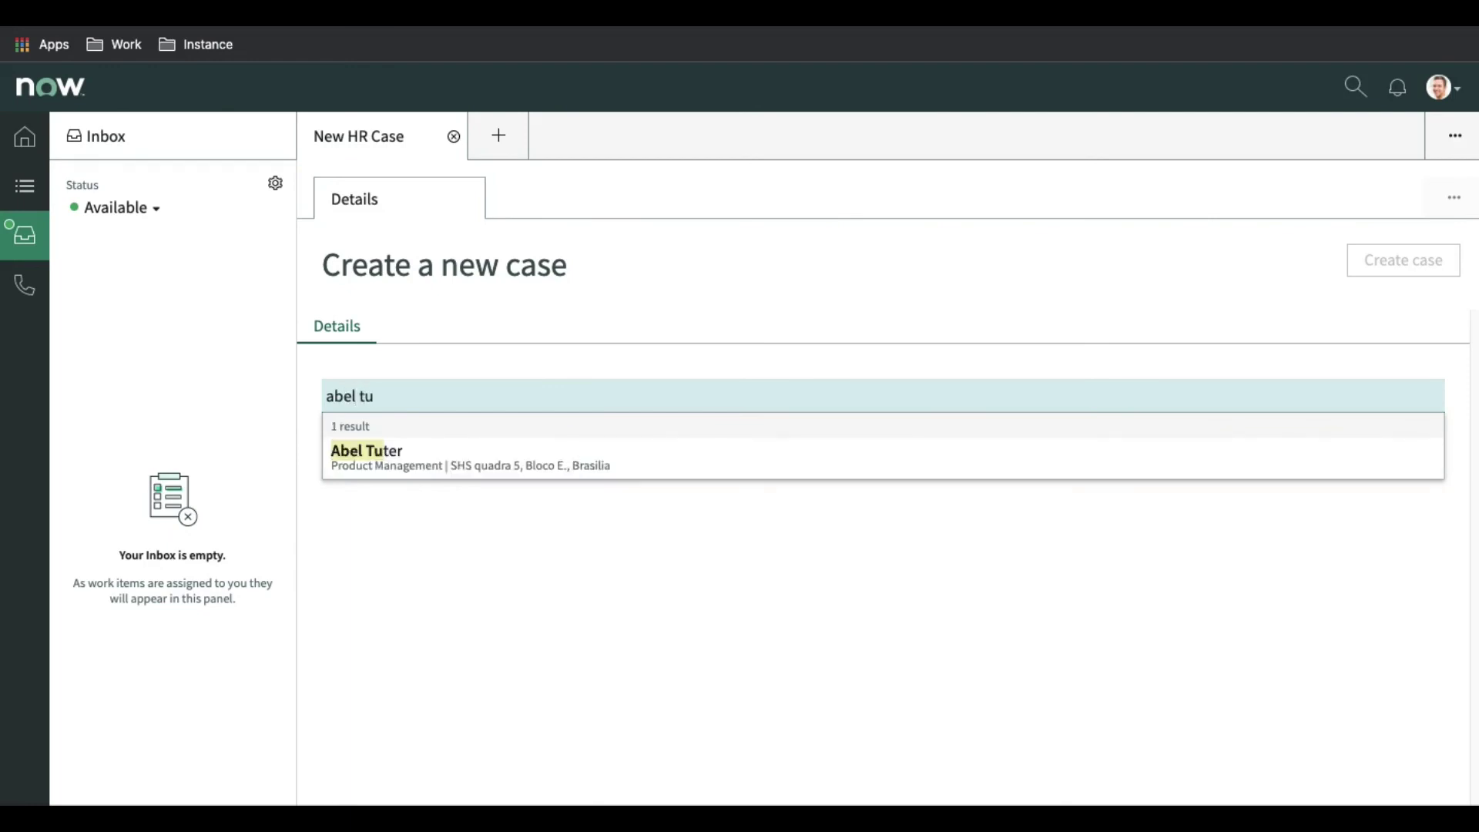
pyautogui.click(411, 445)
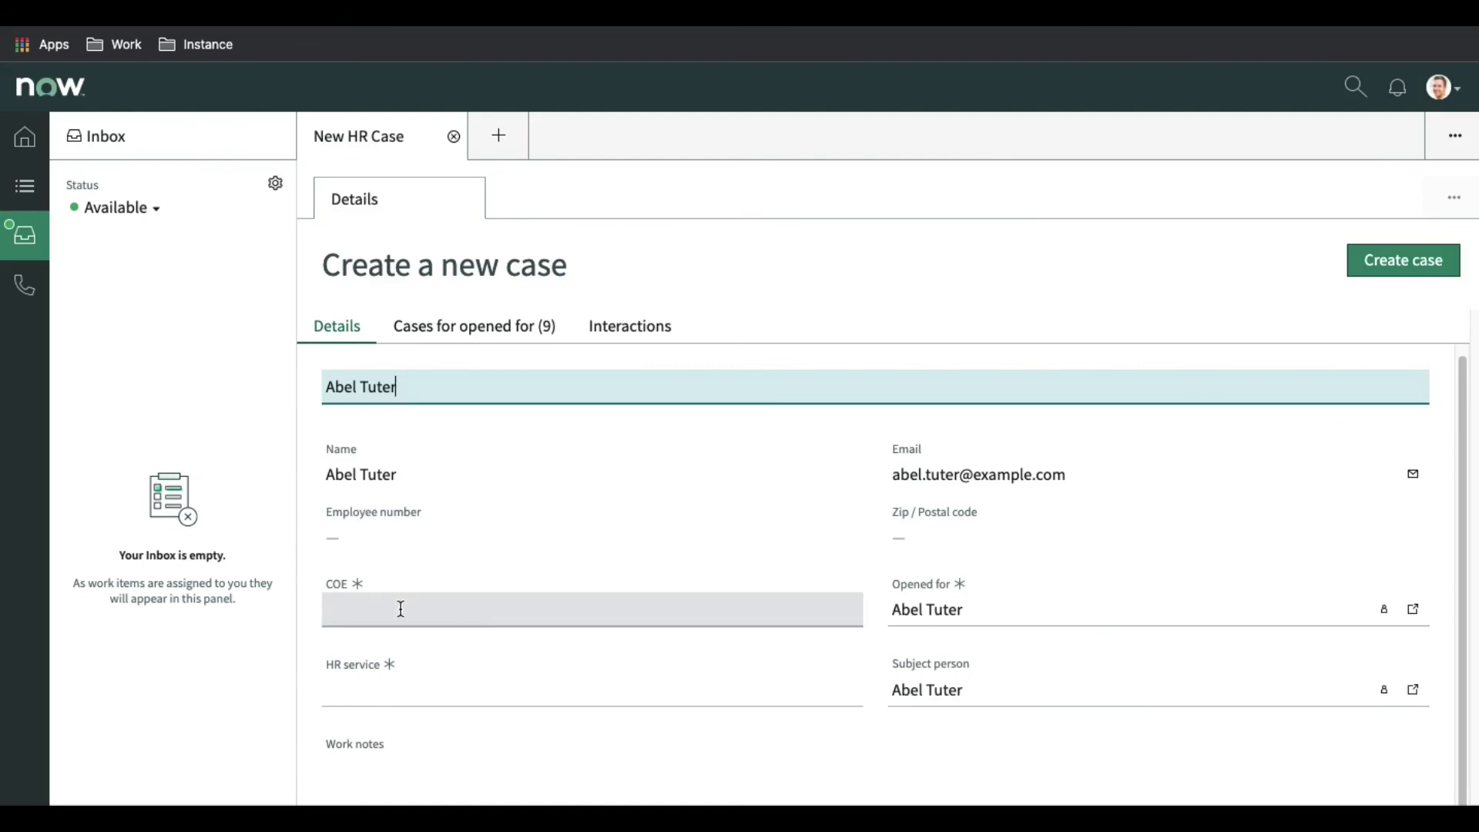
pyautogui.click(396, 688)
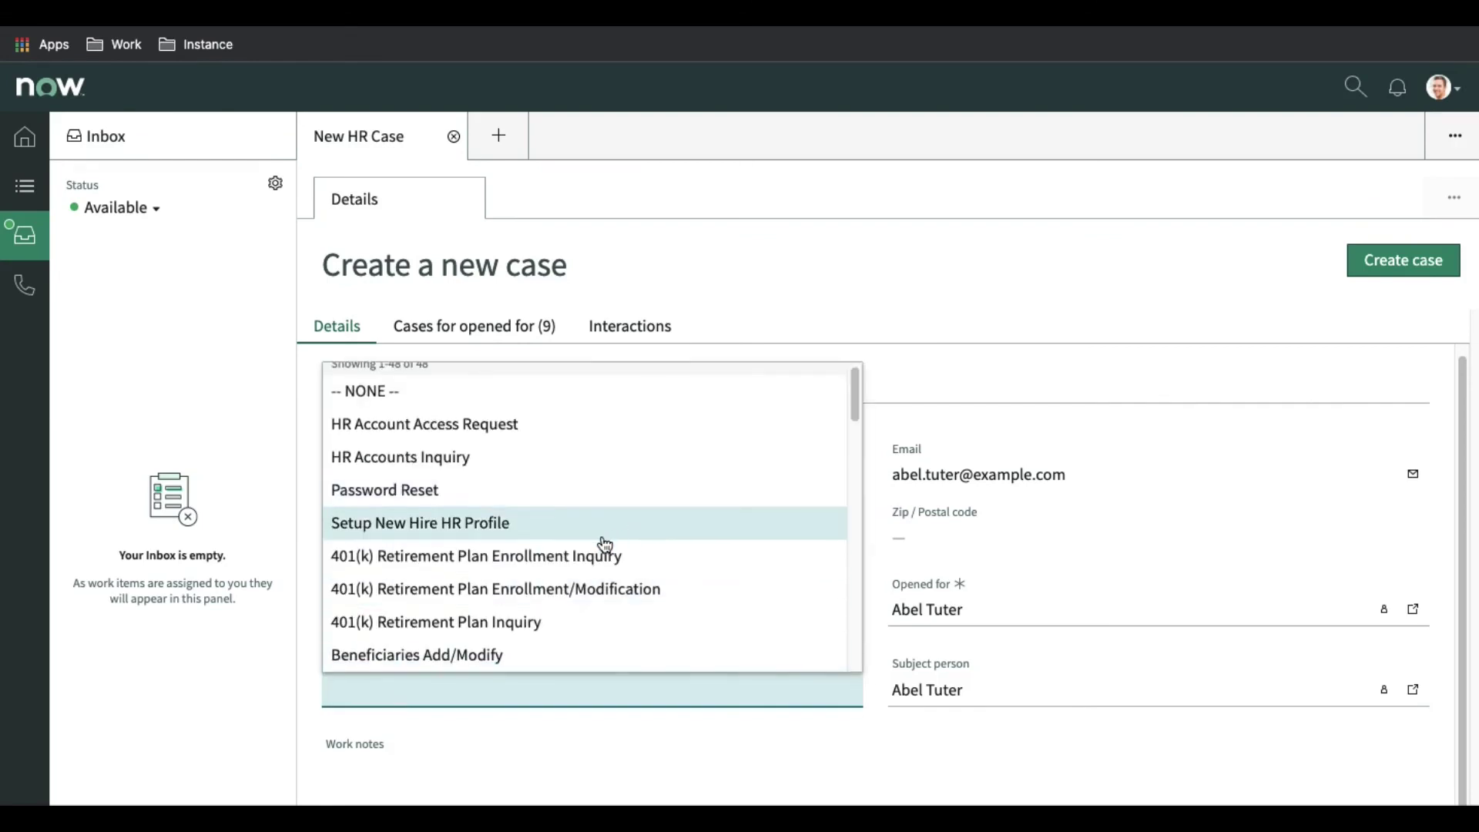
pyautogui.click(604, 539)
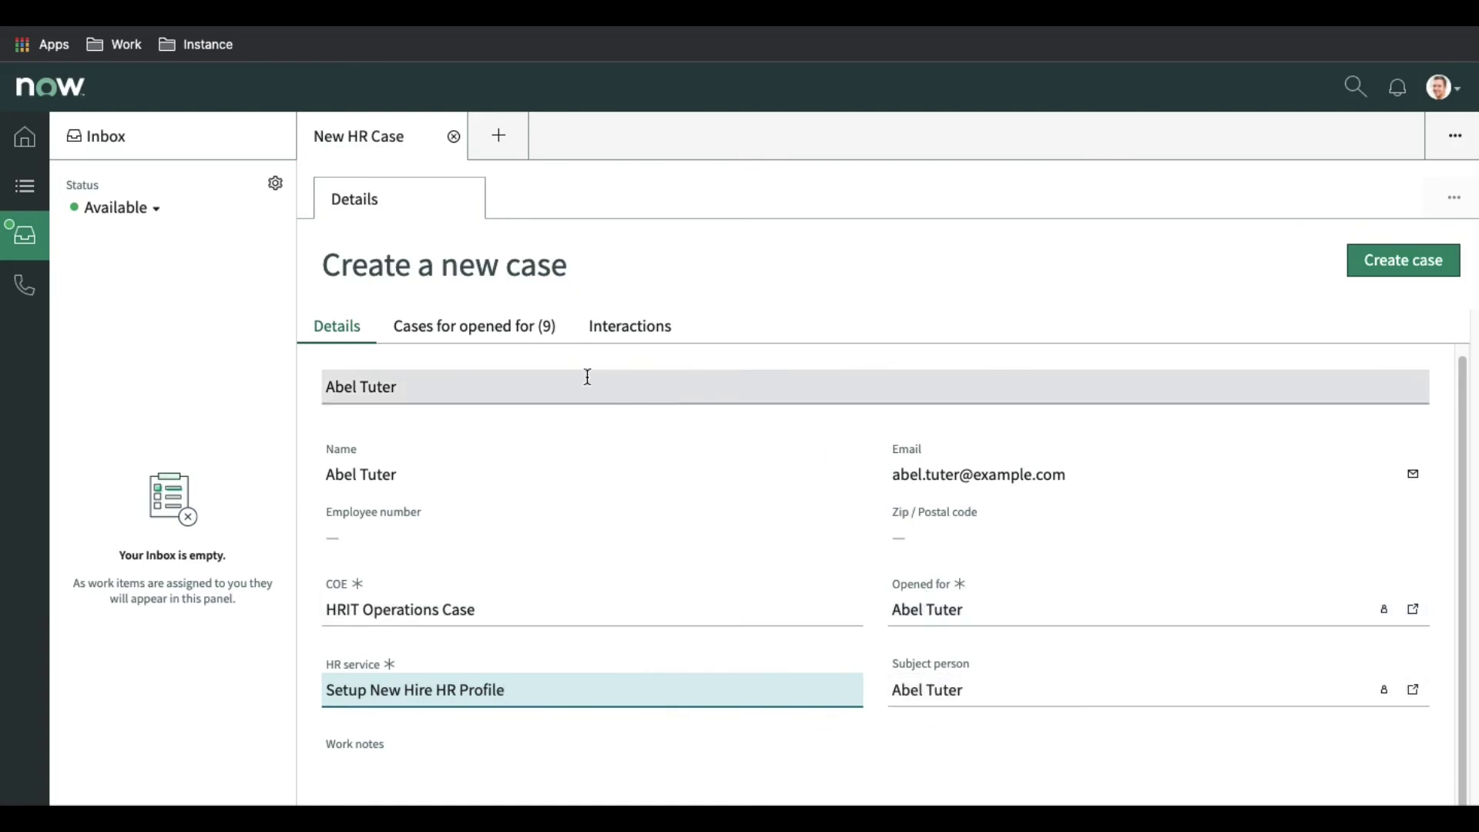
# Review the employee's existing cases and interactions from the new case form, and return to the case details.
pyautogui.click(494, 337)
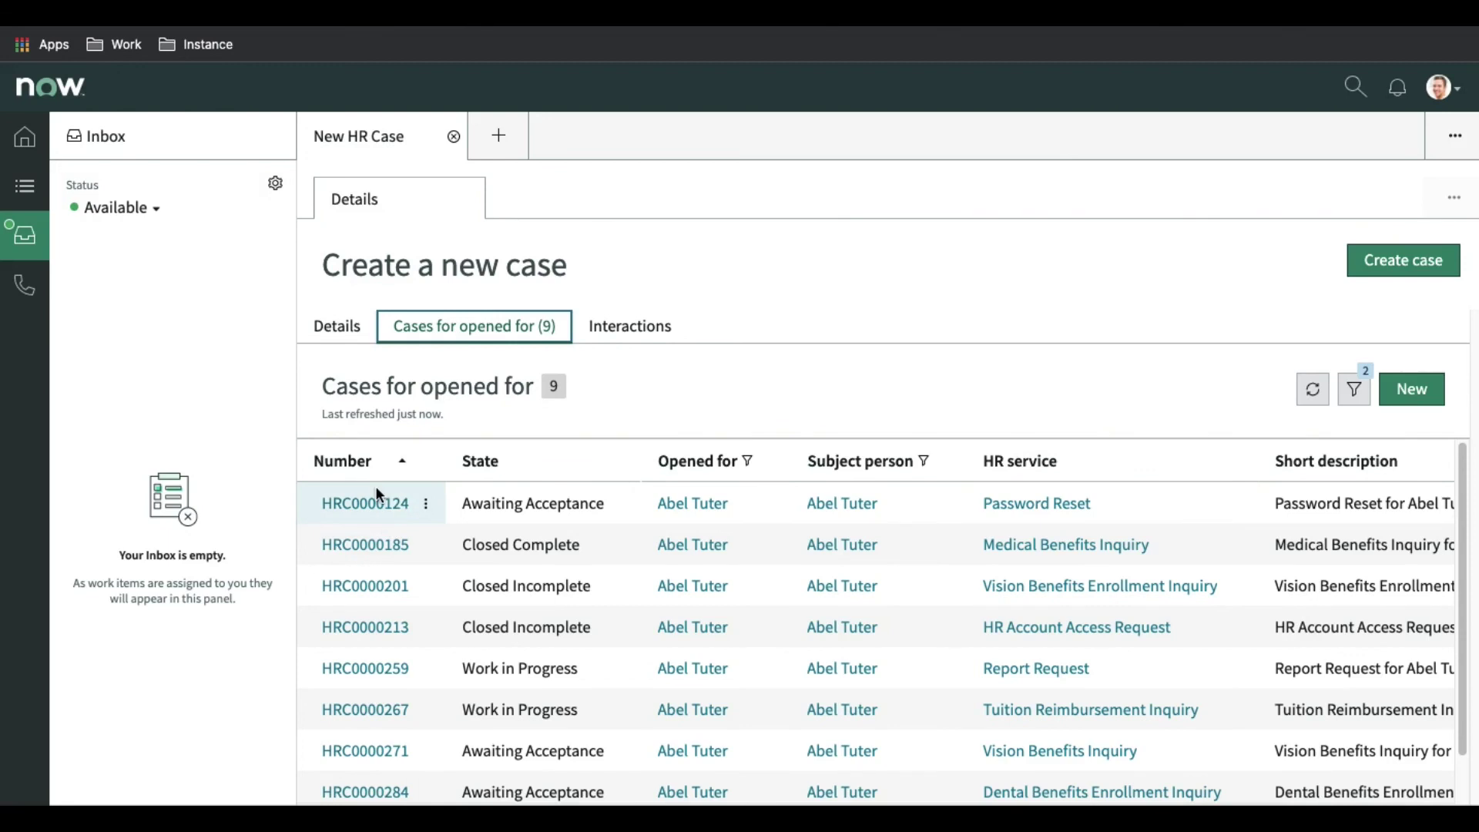
pyautogui.click(593, 339)
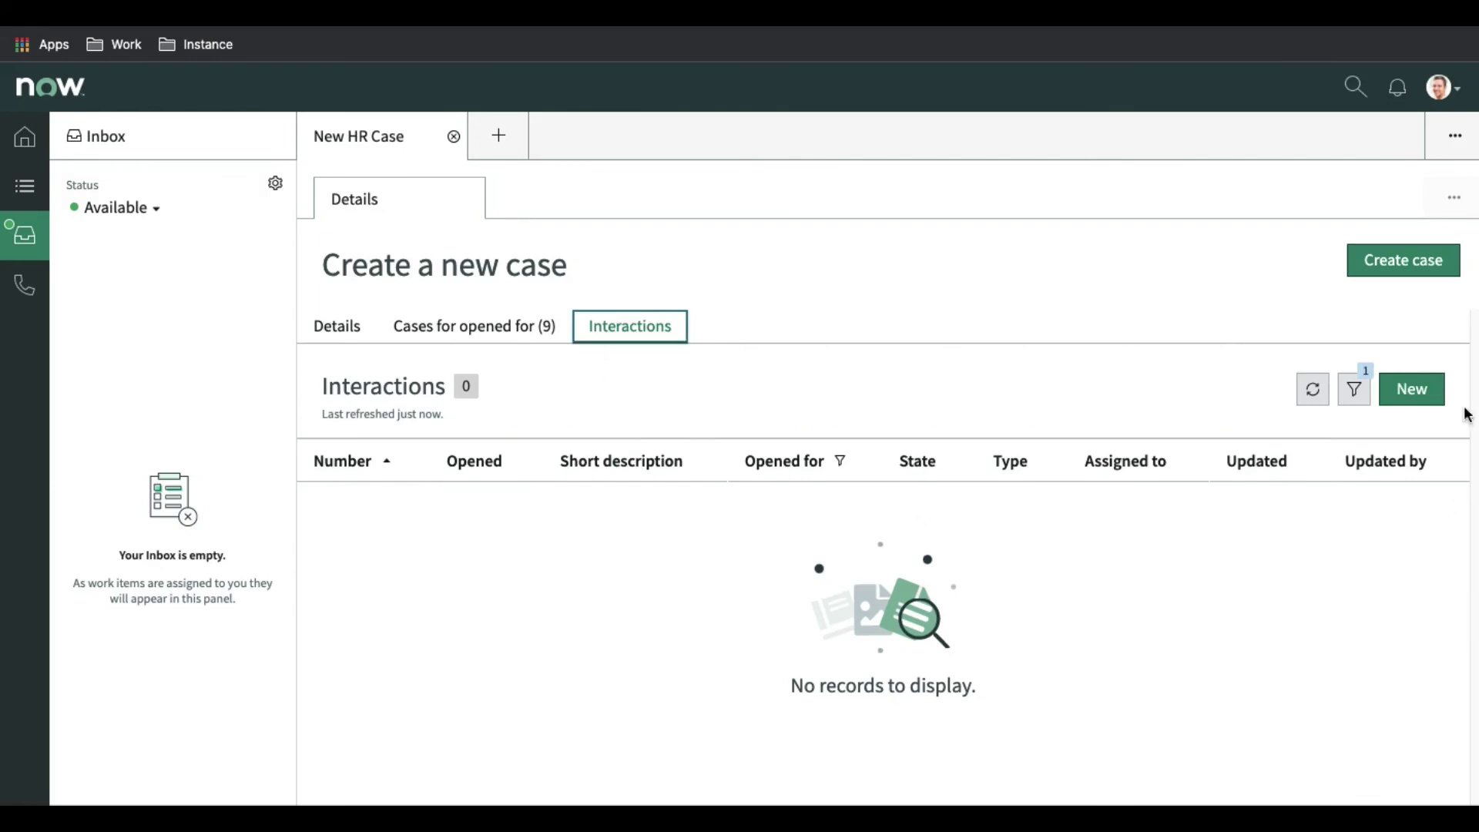
pyautogui.click(351, 326)
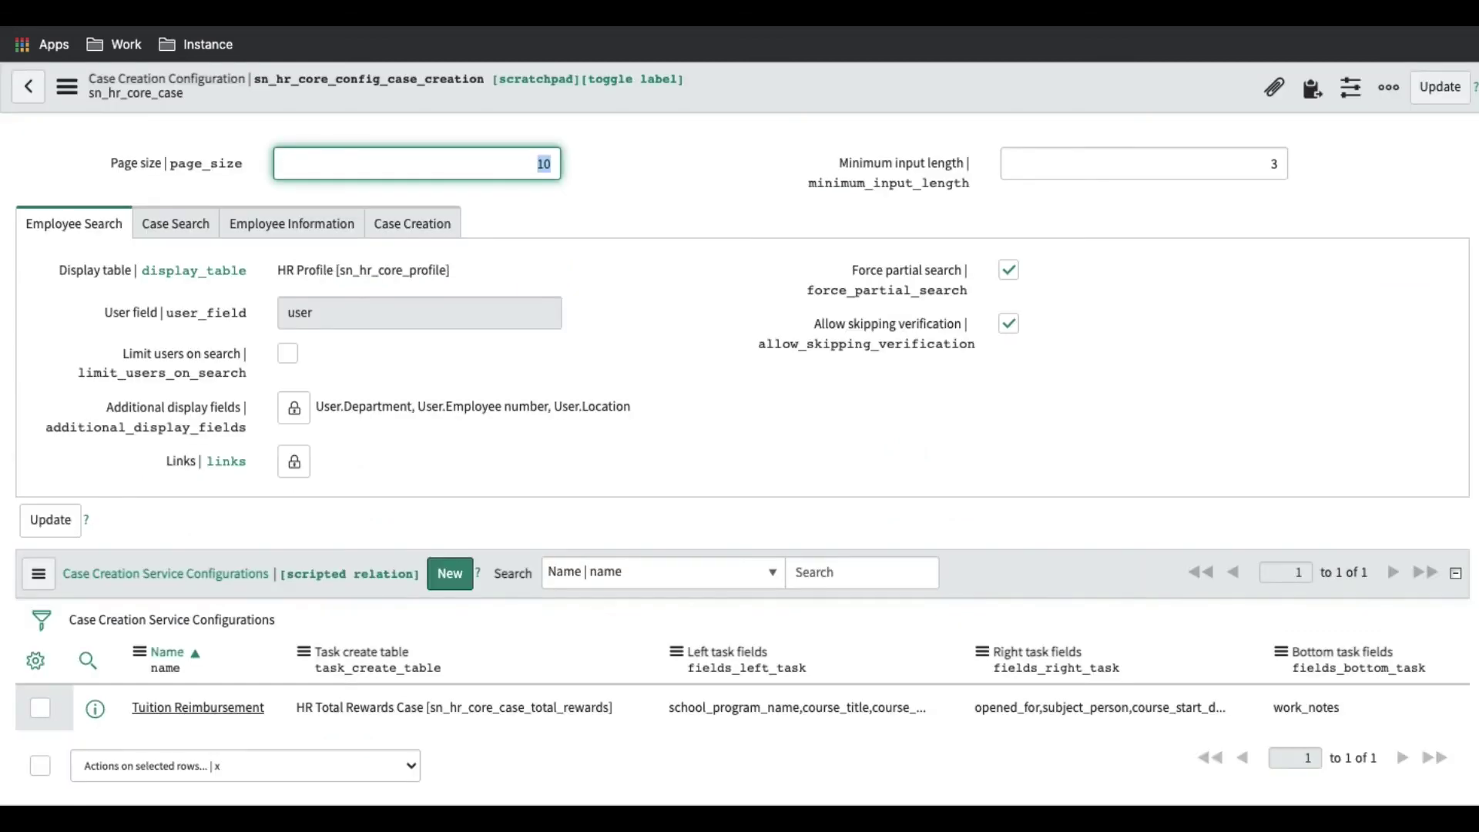
# Visit the Employee Service Center portal of the ServiceNow instance to look at its catalog.
pyautogui.hotkey('ctrl', 'l')
pyautogui.hotkey('ctrl', 'v')
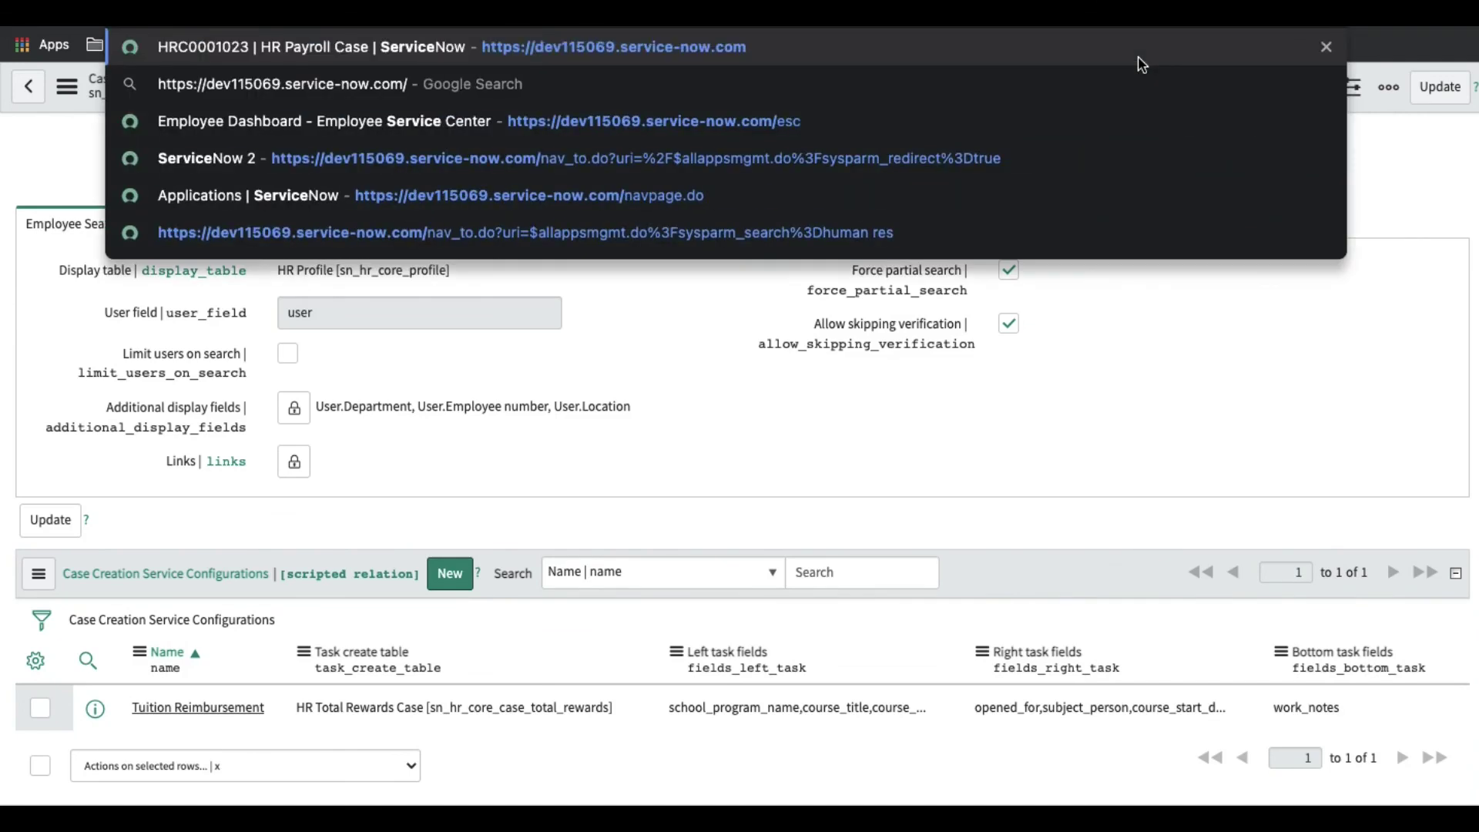
pyautogui.press('Escape')
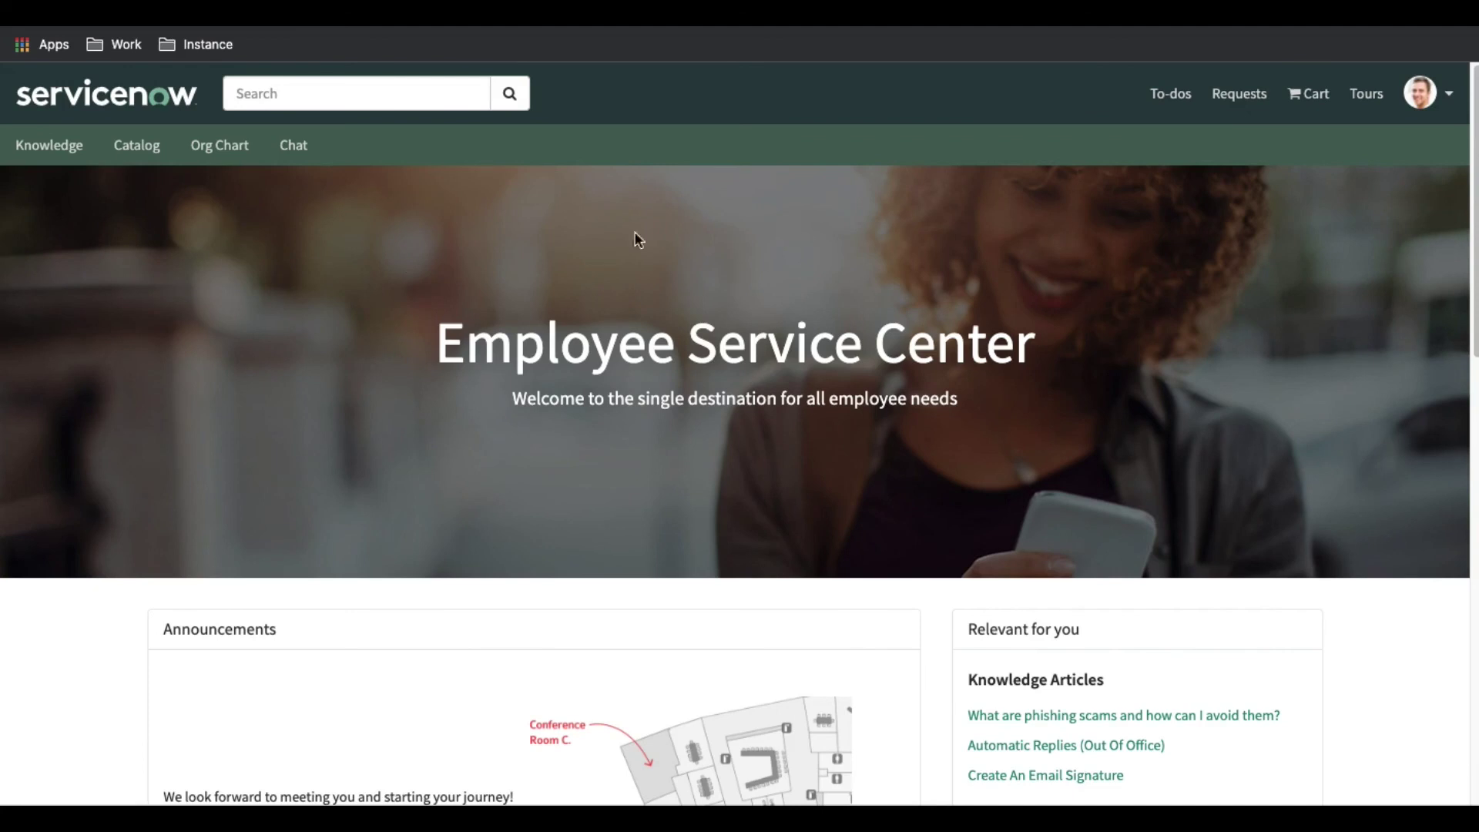
pyautogui.click(141, 160)
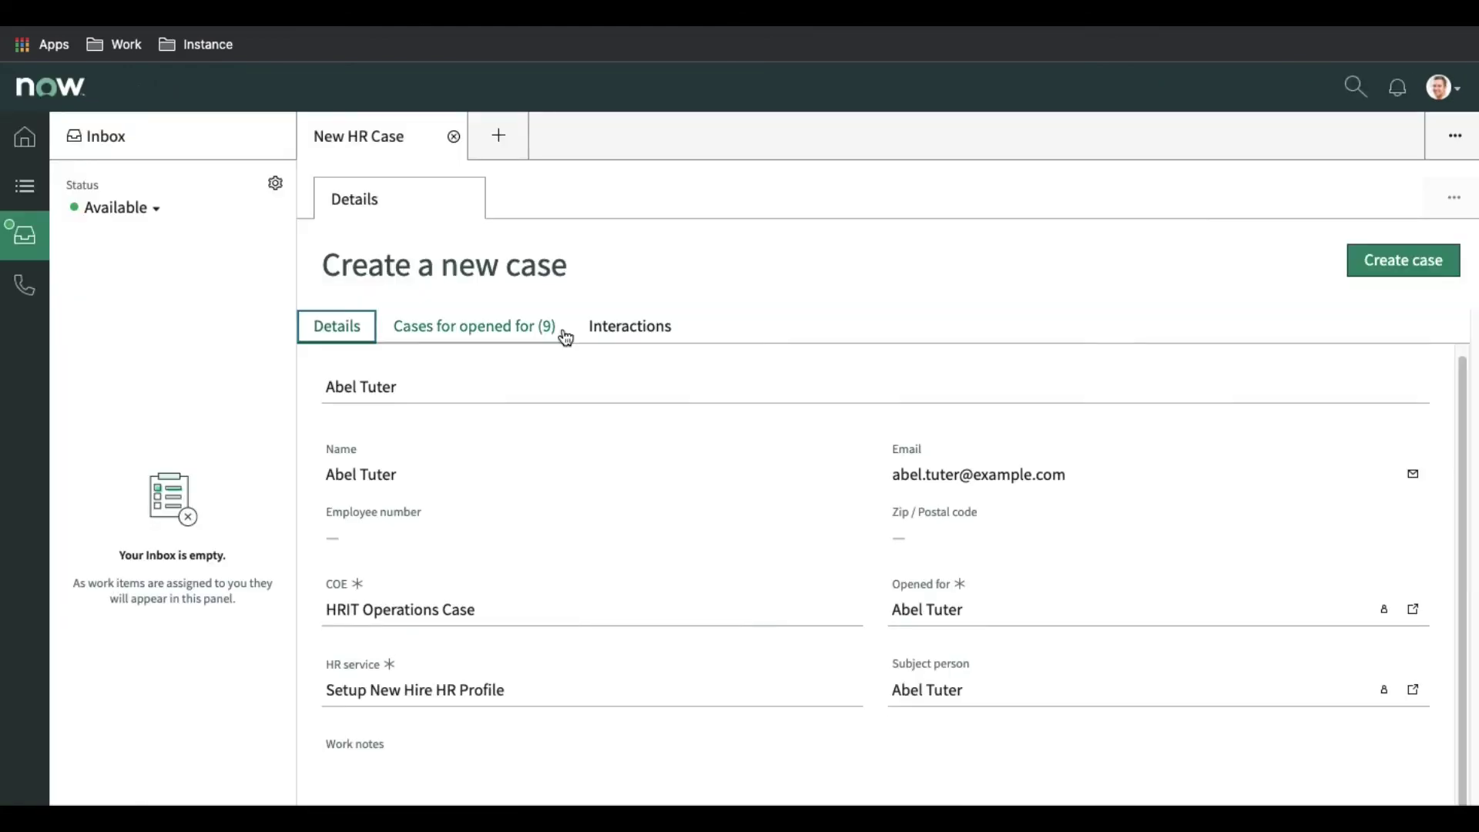